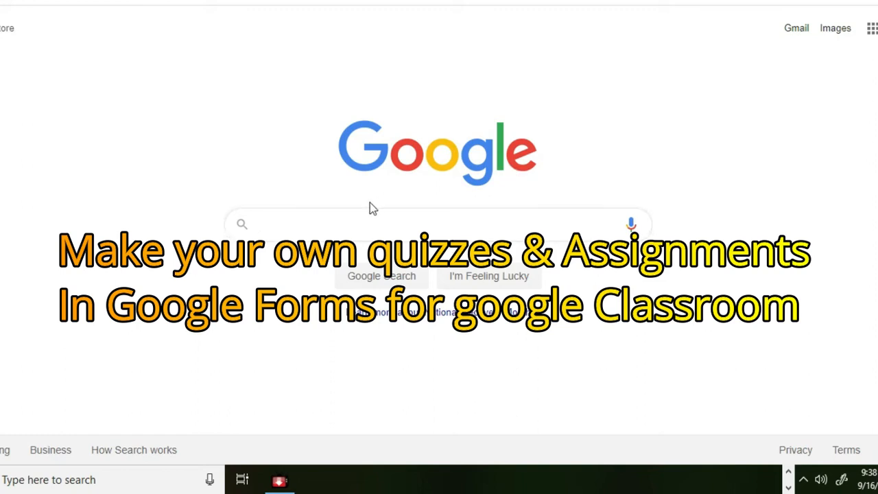
Open Google Forms from the Google apps and create a new blank quiz.
left_click(872, 30)
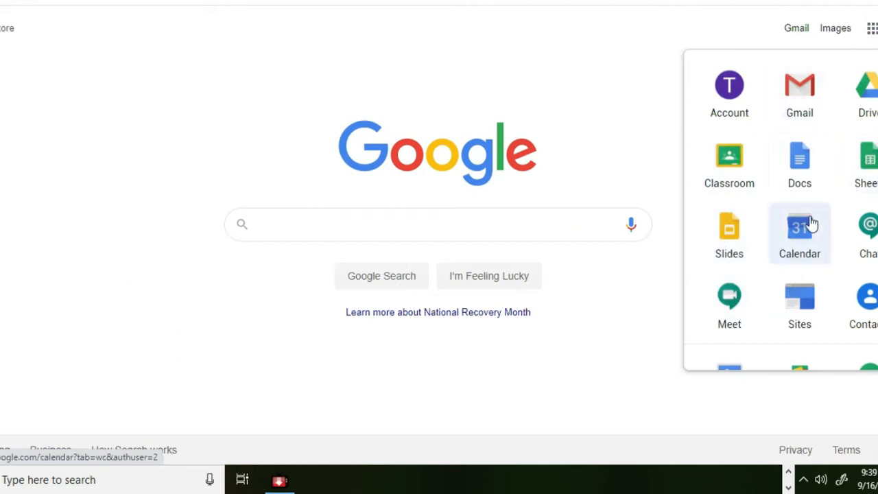
scroll(811, 223, "down", 1)
scroll(811, 224, "down", 1)
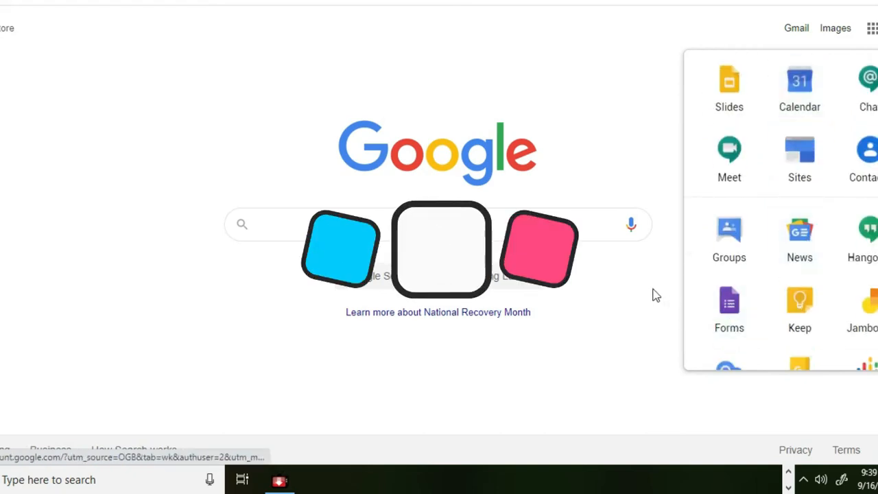
left_click(731, 307)
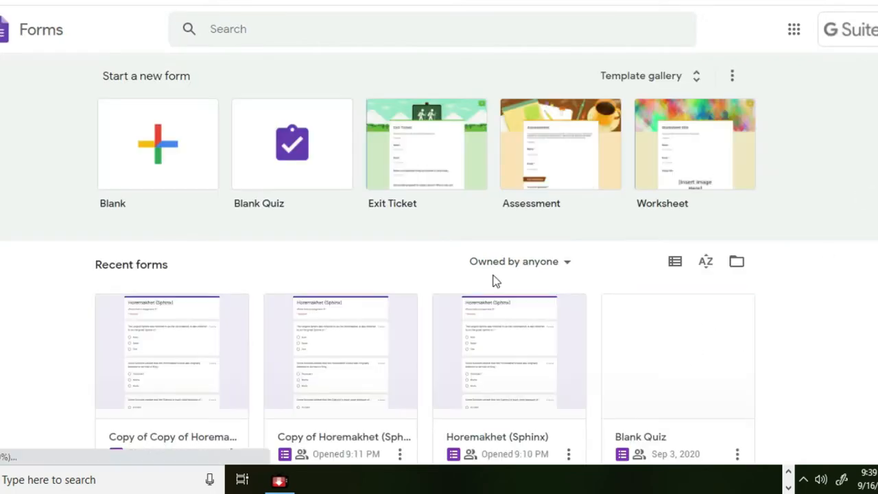
left_click(289, 144)
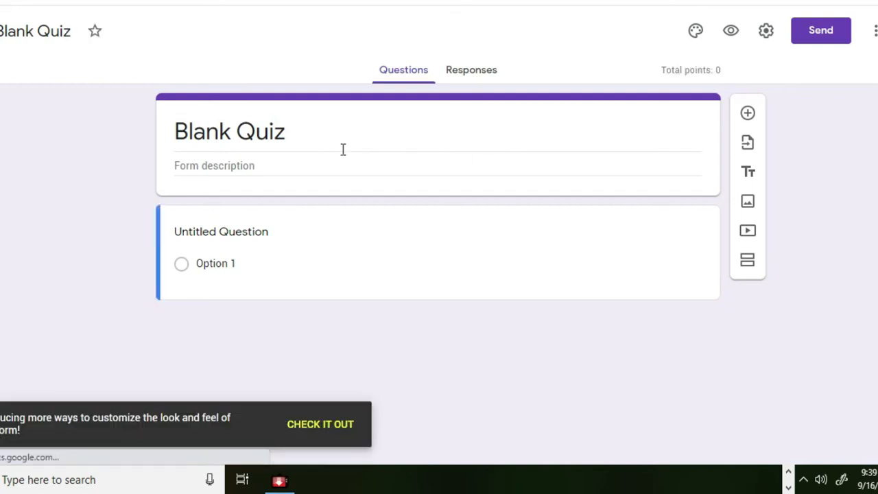
In the quiz settings, turn off correct answers under what the respondent can see, and save the settings.
left_click(767, 38)
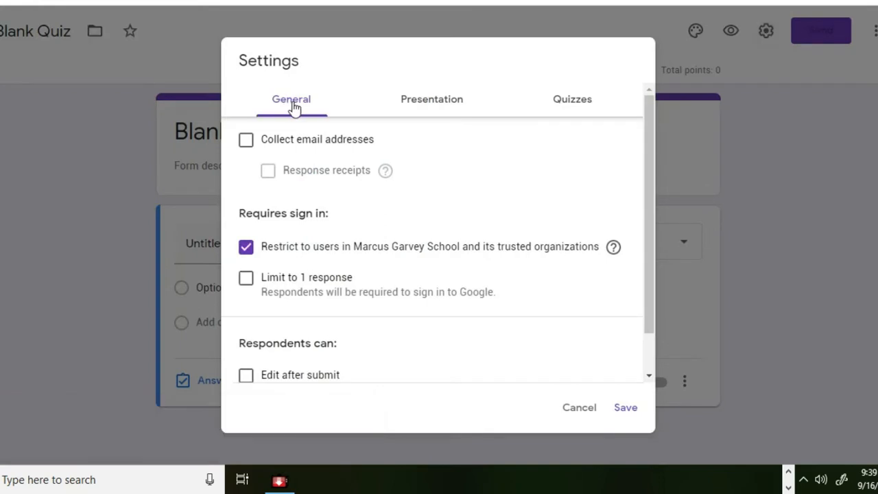
left_click(572, 104)
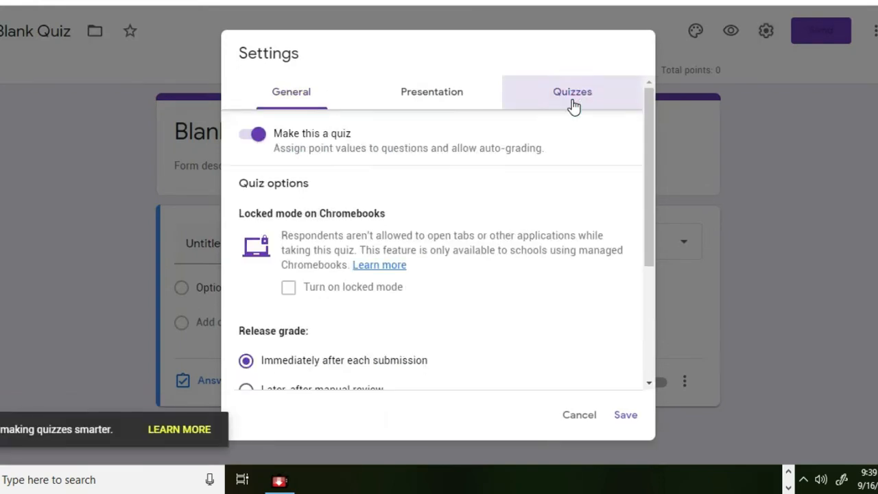
scroll(287, 153, "down", 1)
scroll(288, 154, "up", 1)
scroll(288, 155, "down", 3)
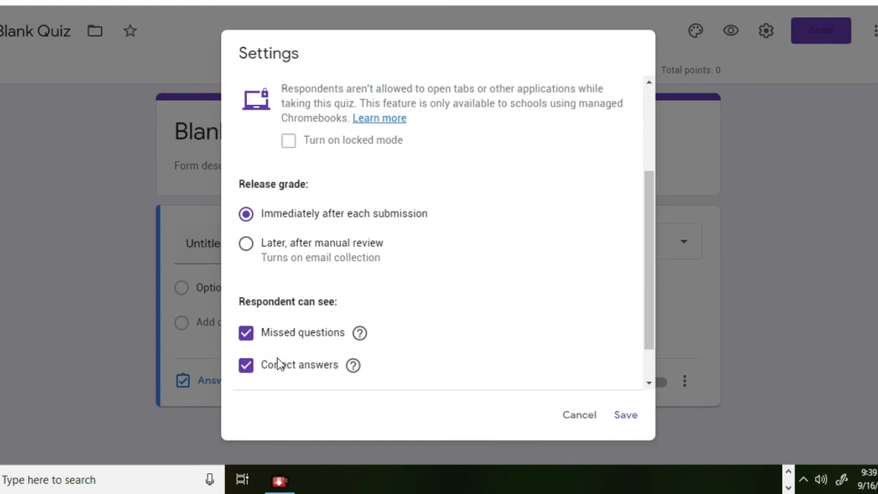
left_click(244, 365)
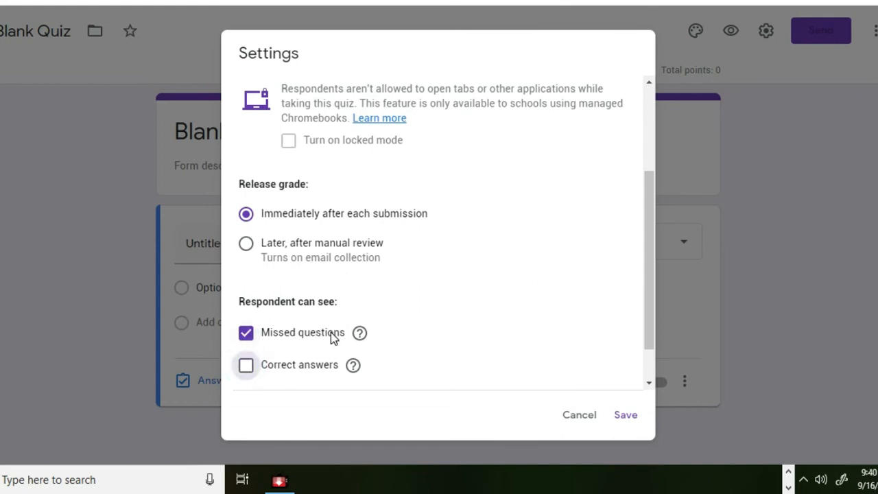
left_click(625, 414)
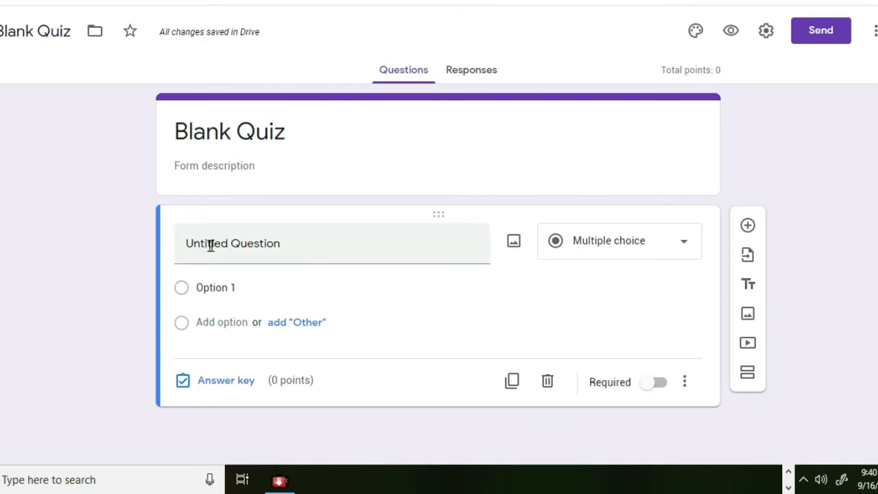
Title the form "Marcus Garvey Quiz" and enter the description "What do you know?".
left_click(189, 127)
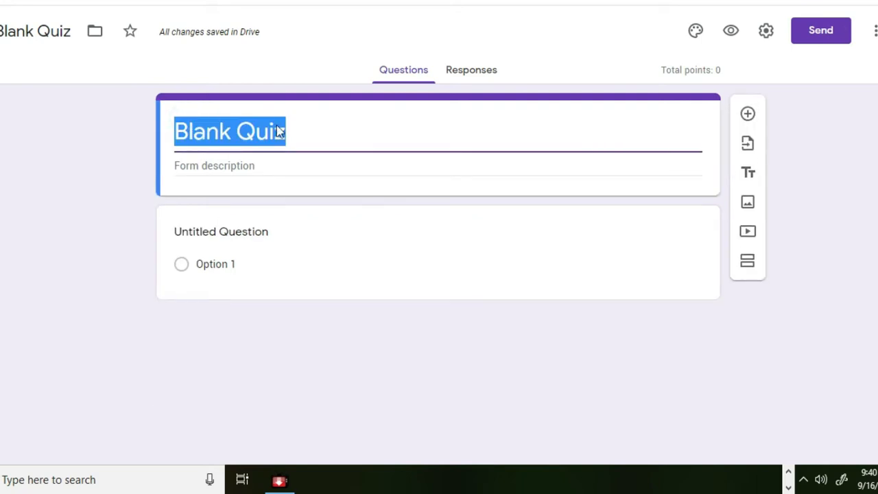
type("Mar")
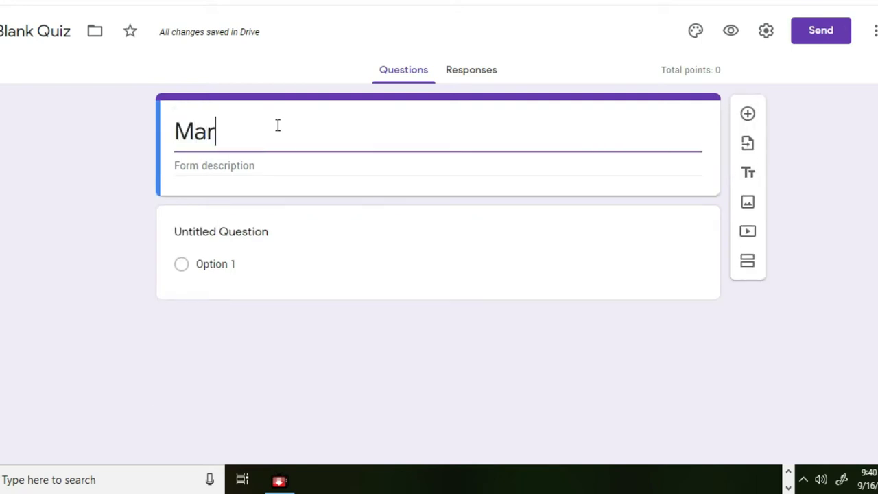
type("cus G")
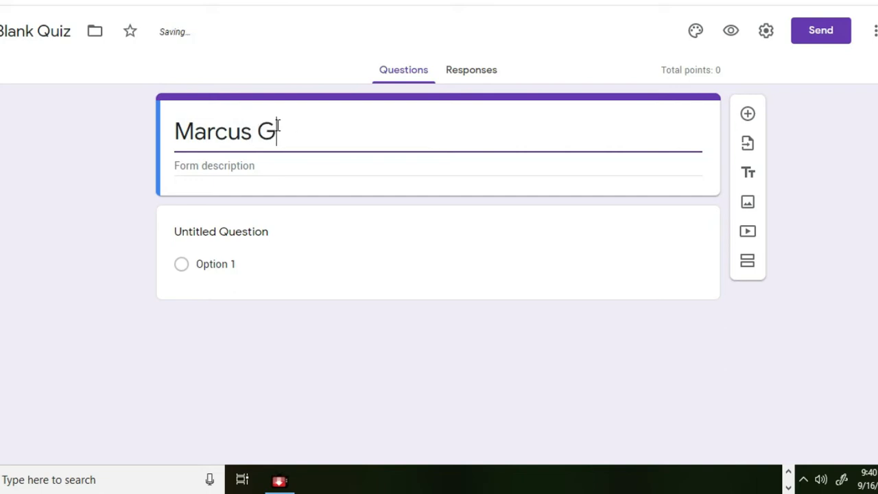
type("arvey")
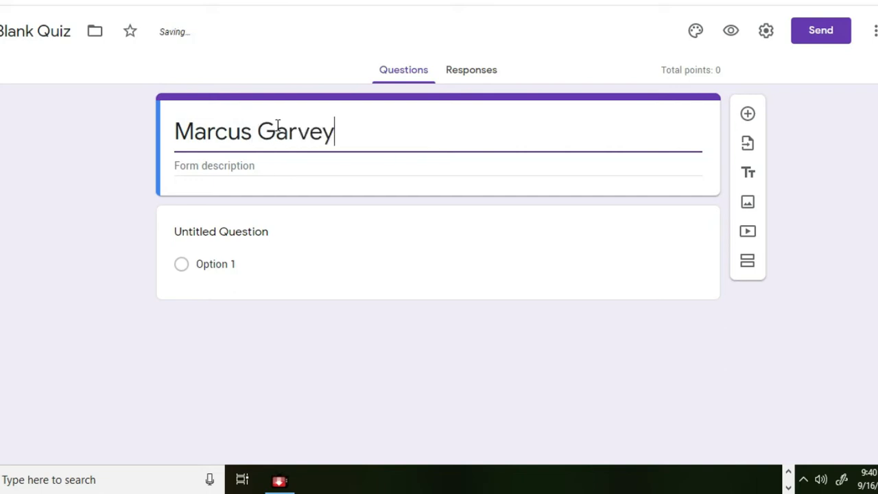
type(" Qu")
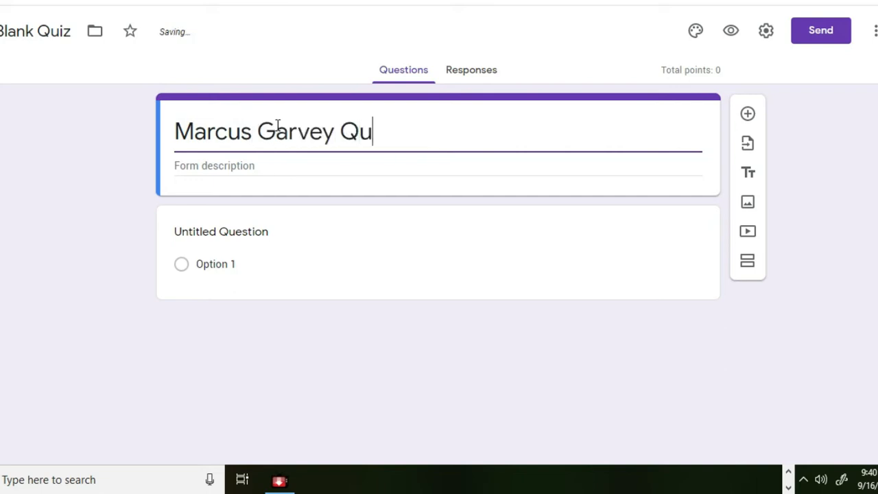
type("iz")
left_click(216, 166)
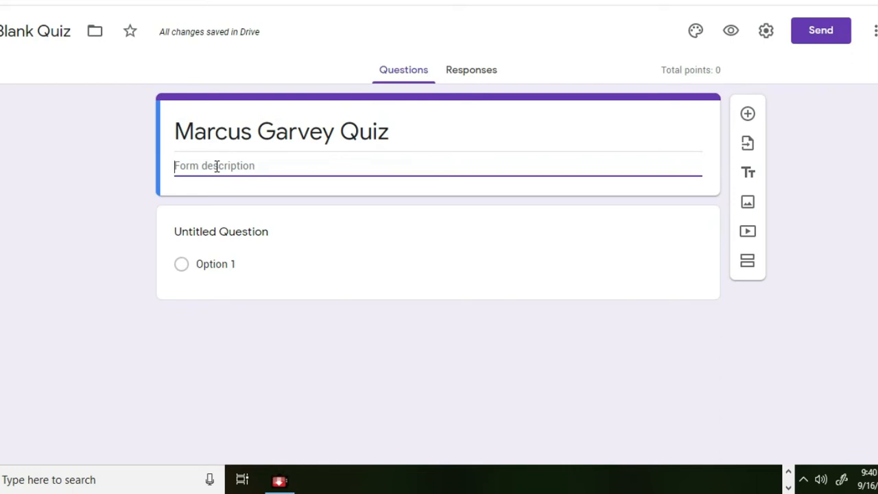
type("What d")
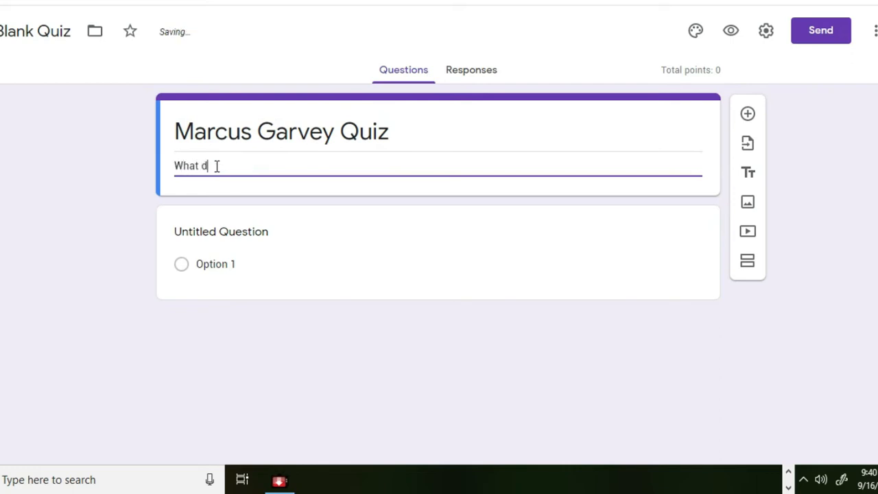
type("o you know?")
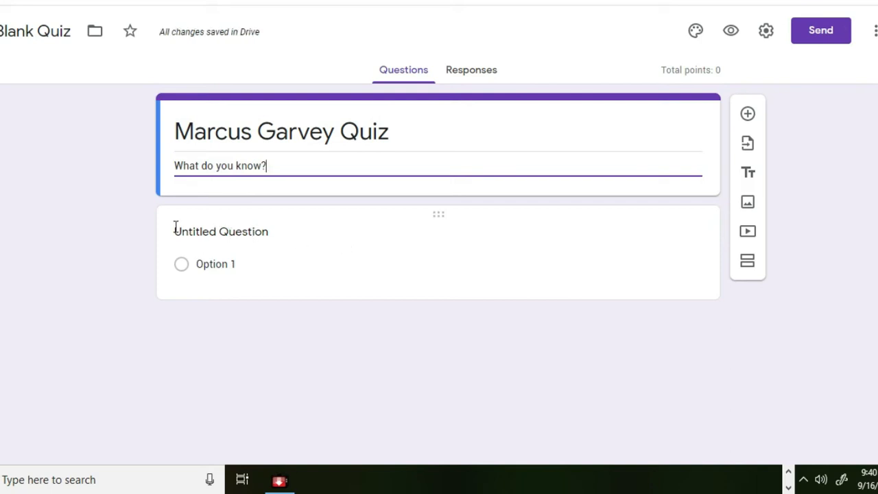
Replace the untitled question's text with "Marcus Garvey Founded an organization named".
left_click(221, 238)
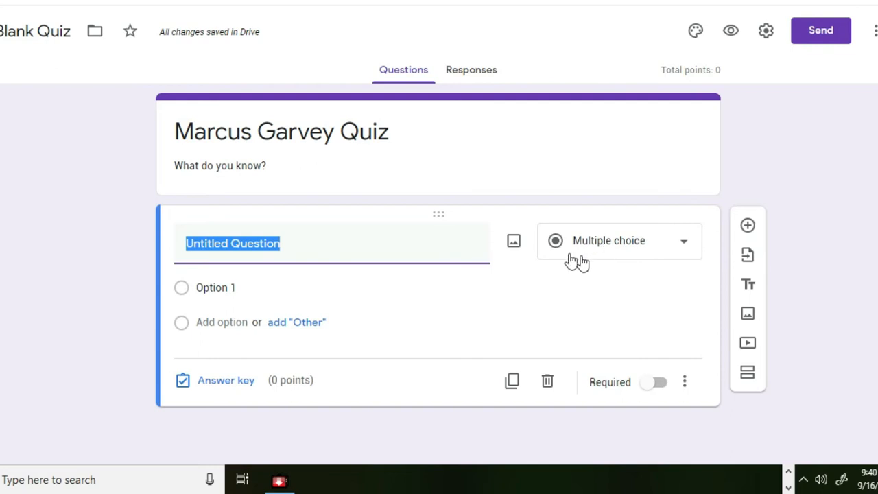
left_click(686, 249)
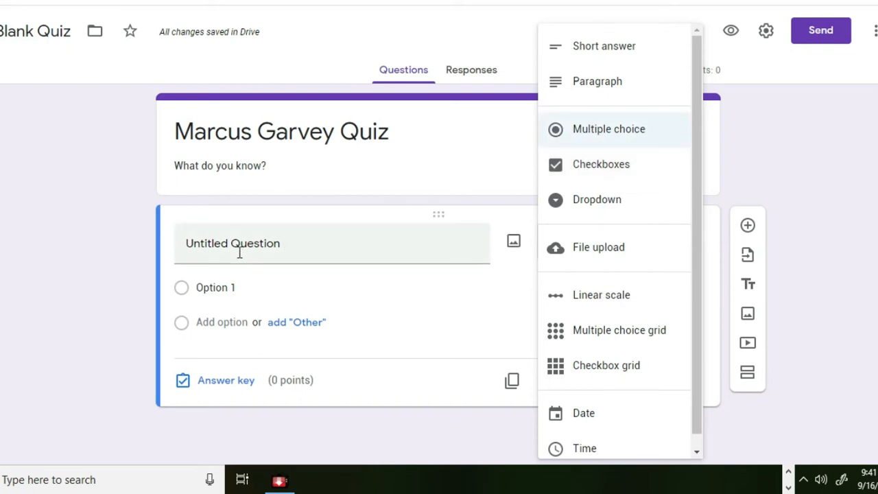
left_click(200, 242)
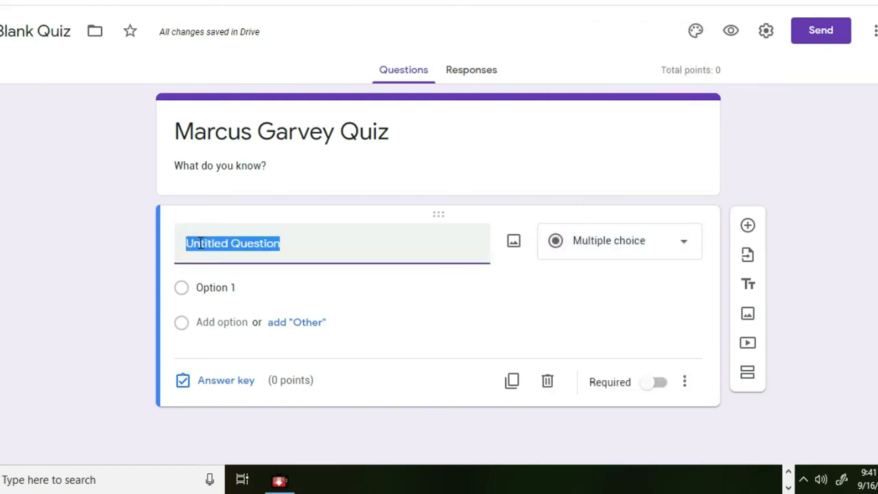
type("Marcus")
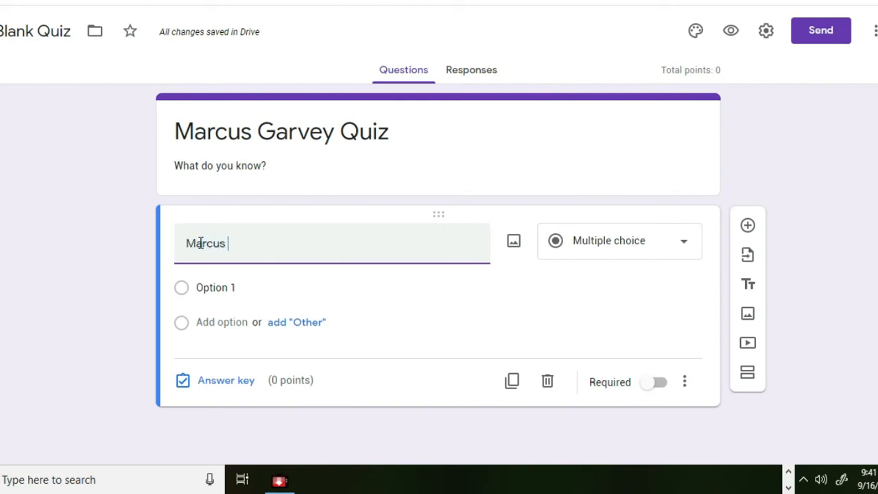
type(" Garvey Foun")
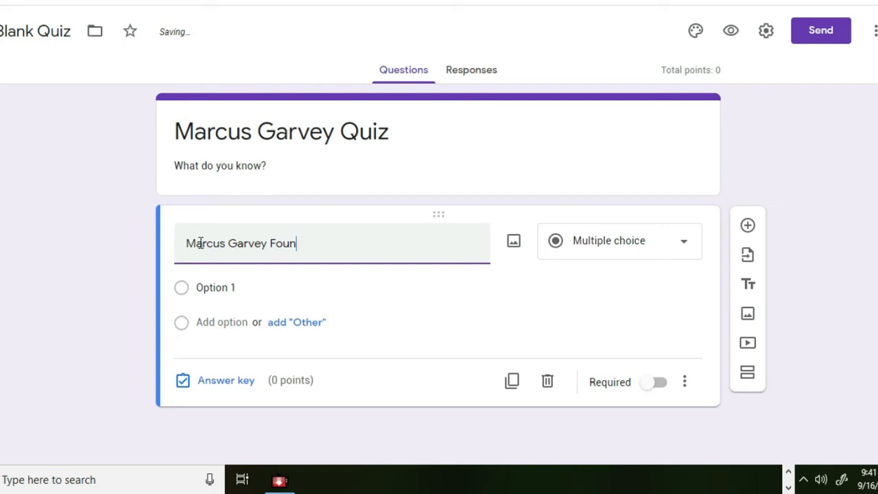
type("ded an orga")
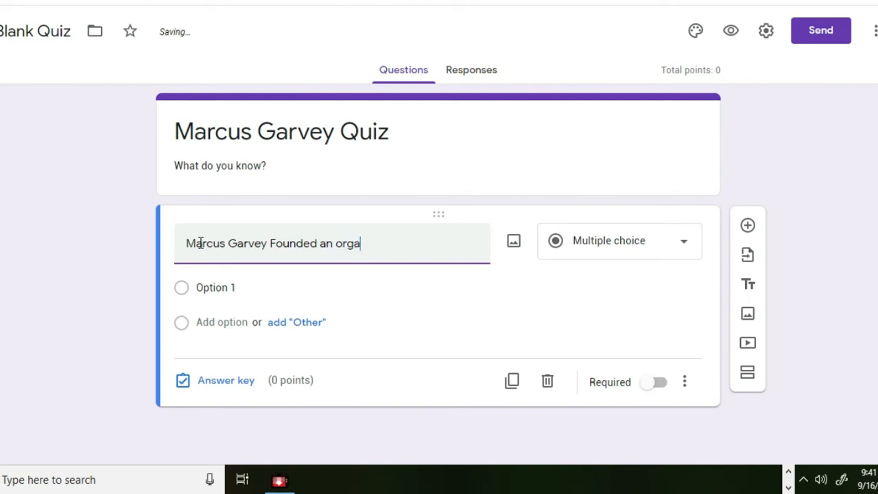
type("nizatio")
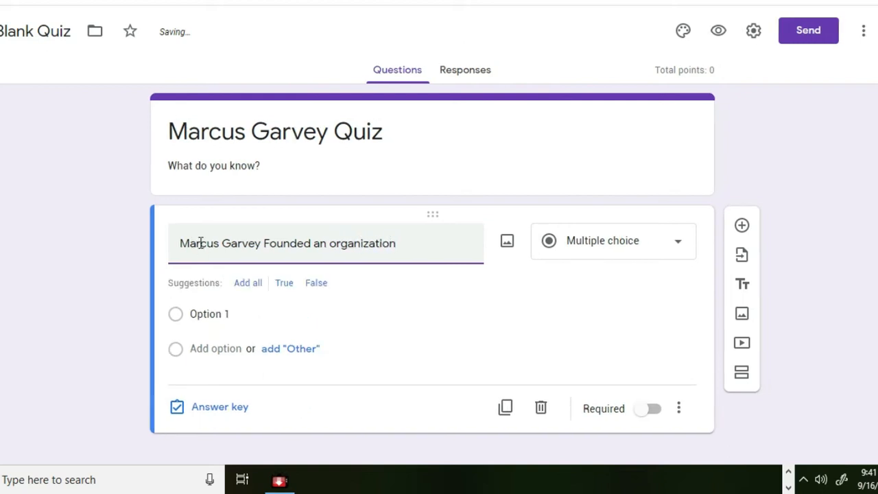
type("named")
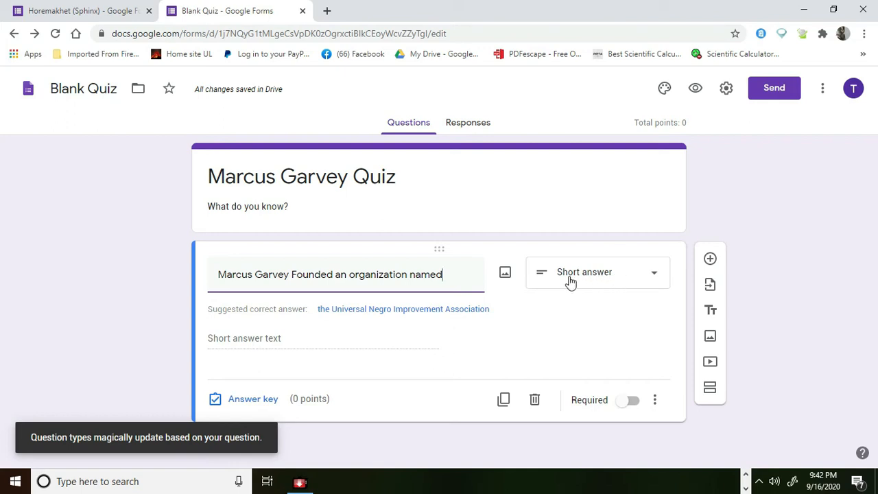
In the question's answer key, list UNIA as a correct answer and set its value to 2 points.
left_click(254, 401)
left_click(245, 342)
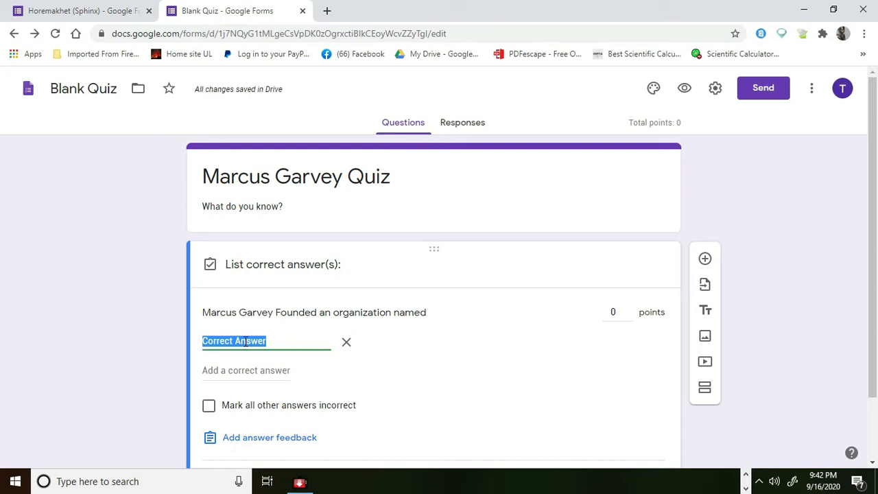
type("UNIA")
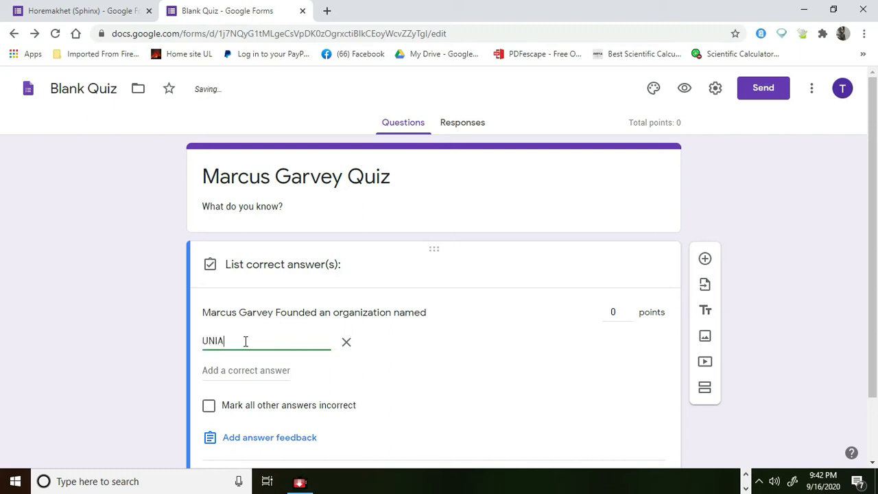
left_click(628, 310)
left_click(629, 311)
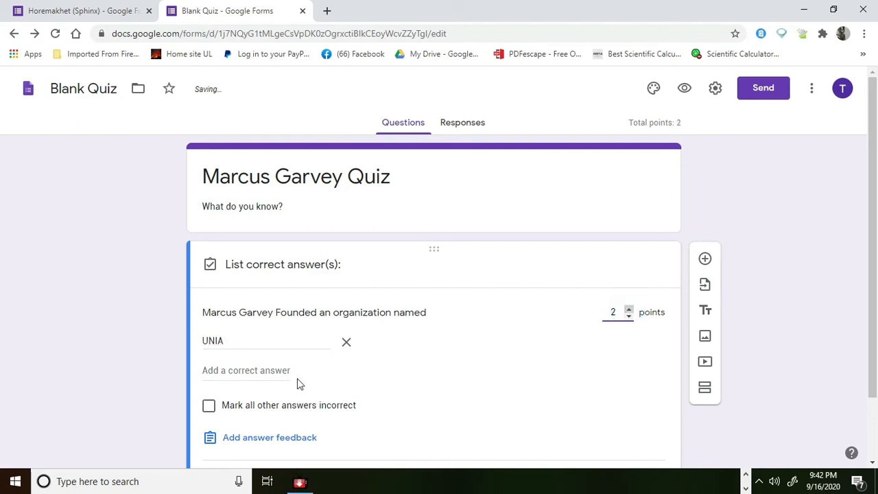
scroll(295, 378, "down", 1)
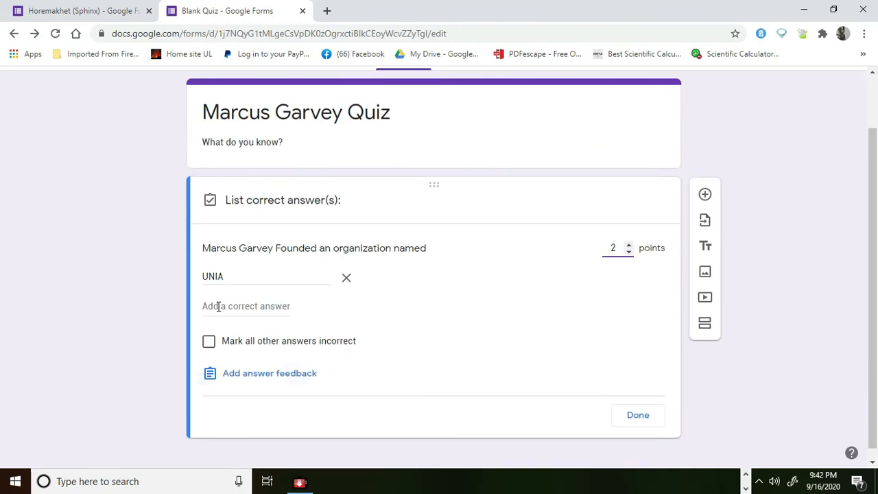
left_click(637, 418)
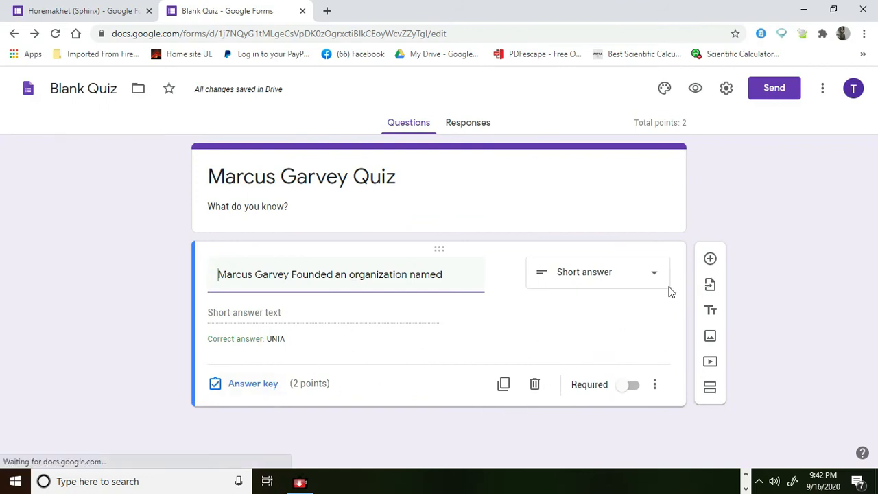
Add a second question reading "What was Marcus Garvey's middle name?".
left_click(709, 259)
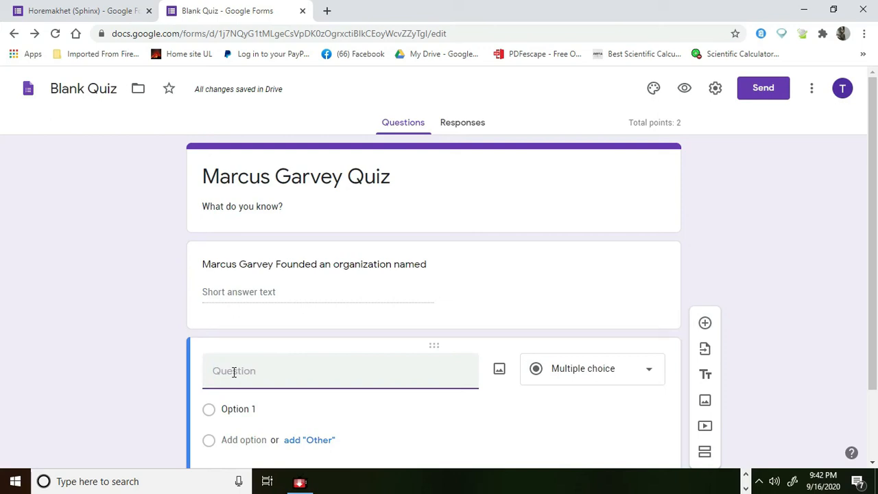
scroll(234, 373, "down", 1)
left_click(227, 306)
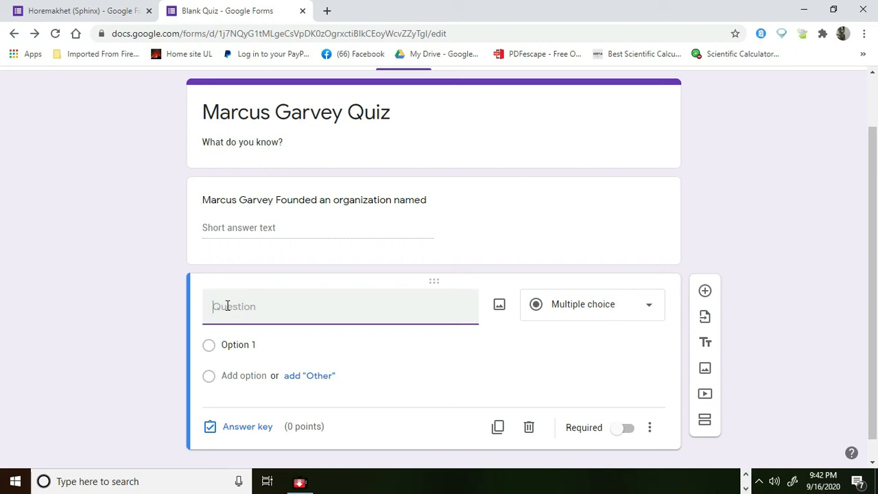
type("What was Marc")
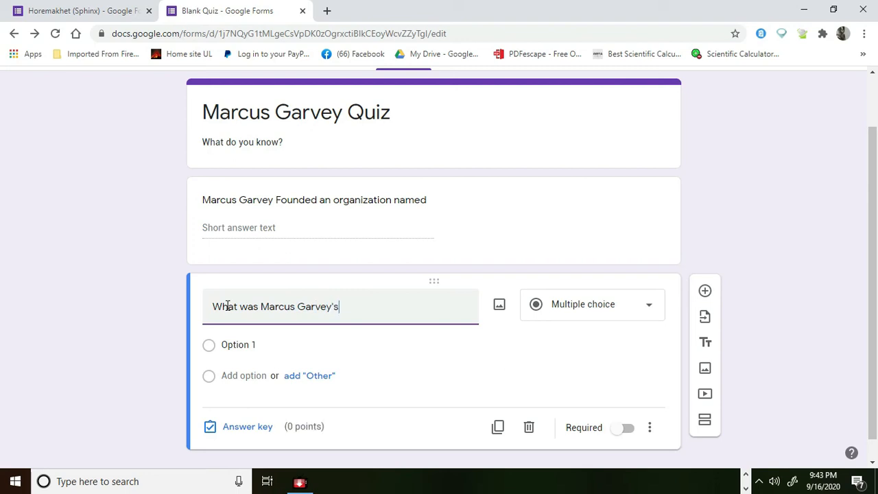
type("us Garvey's middle name?")
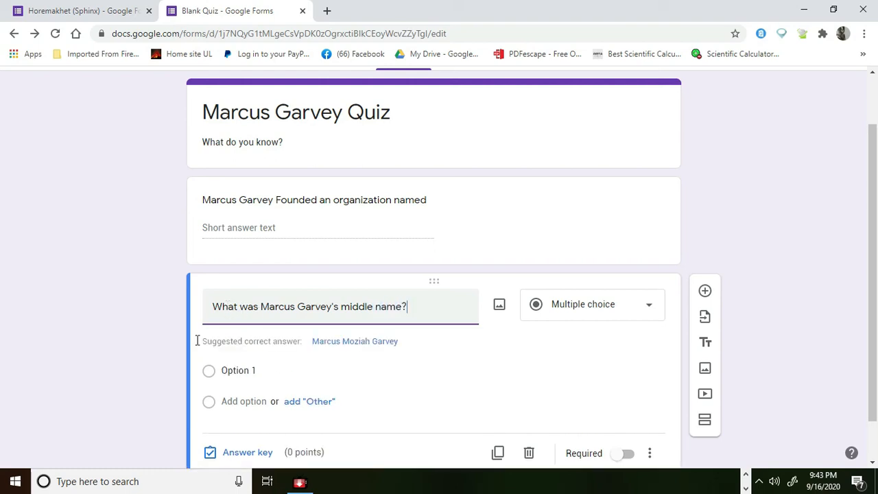
Give the middle name question the answer options "Jeremiah" and "Mosiah", plus an "Other" option.
scroll(229, 357, "down", 1)
left_click(237, 322)
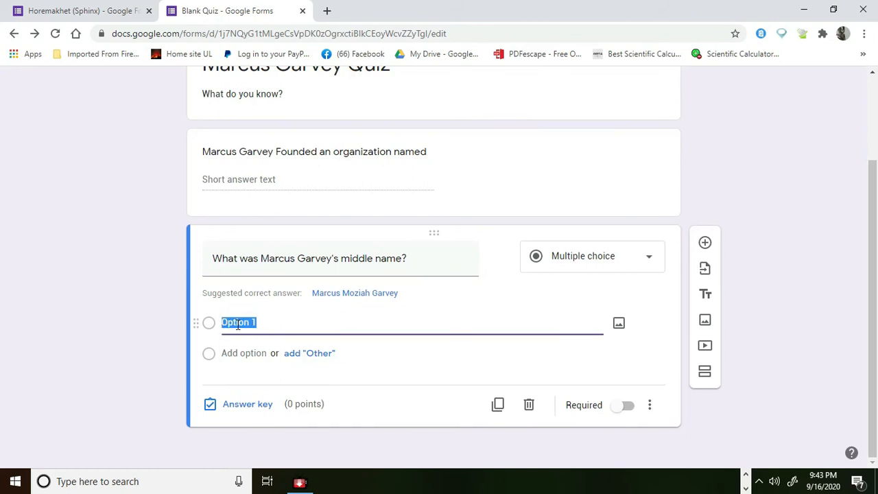
type("Jer")
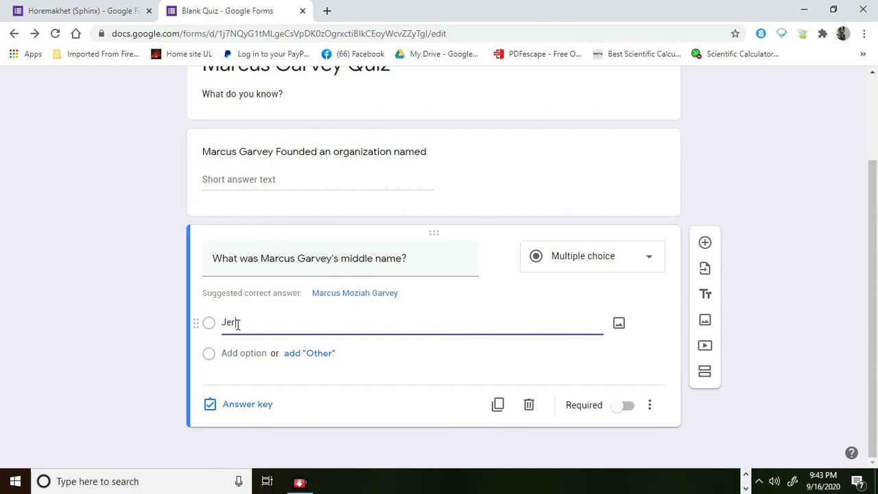
type("emiah")
left_click(308, 355)
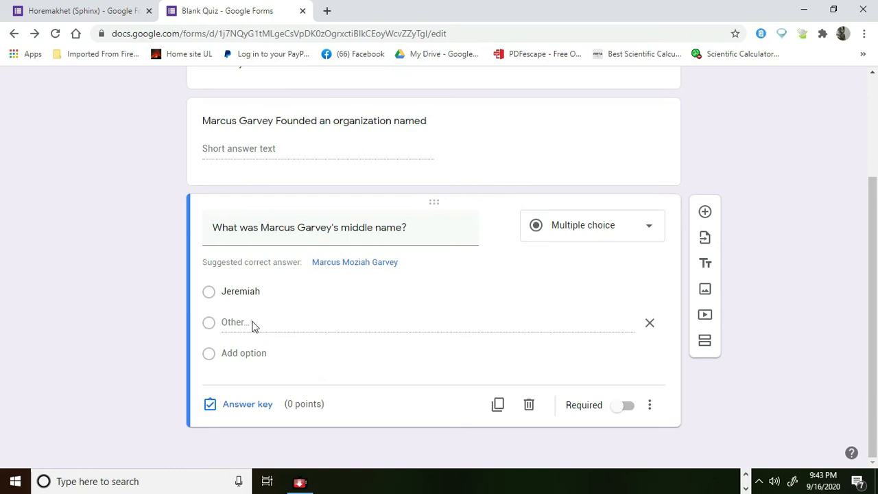
left_click(243, 352)
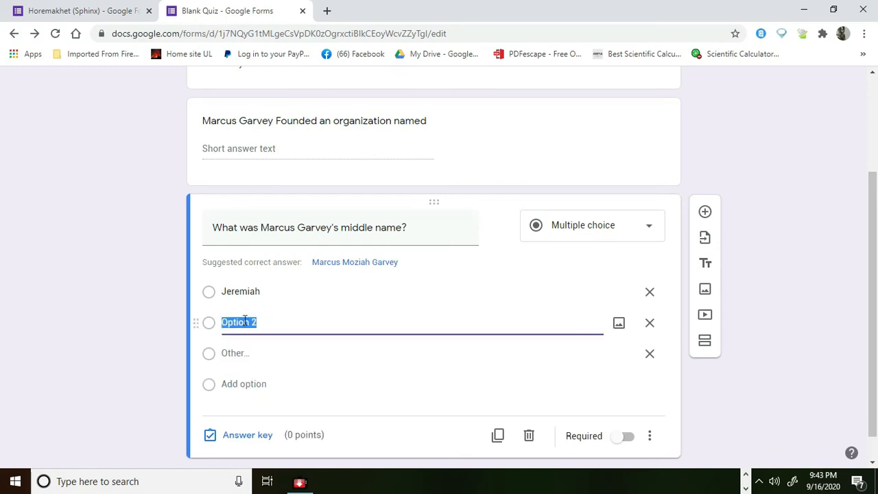
type("Mosiah")
Add "Elijah" as the third answer option and remove the "Other" option from the middle name question.
left_click(236, 354)
left_click(227, 355)
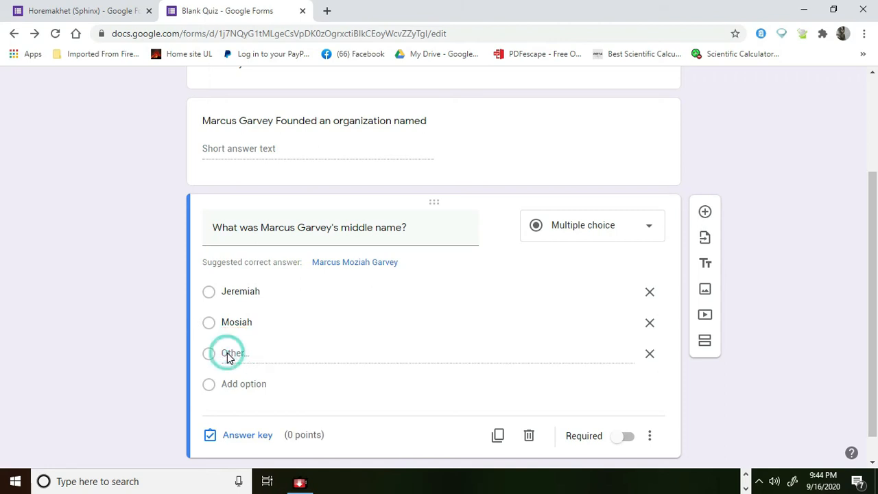
left_click(243, 385)
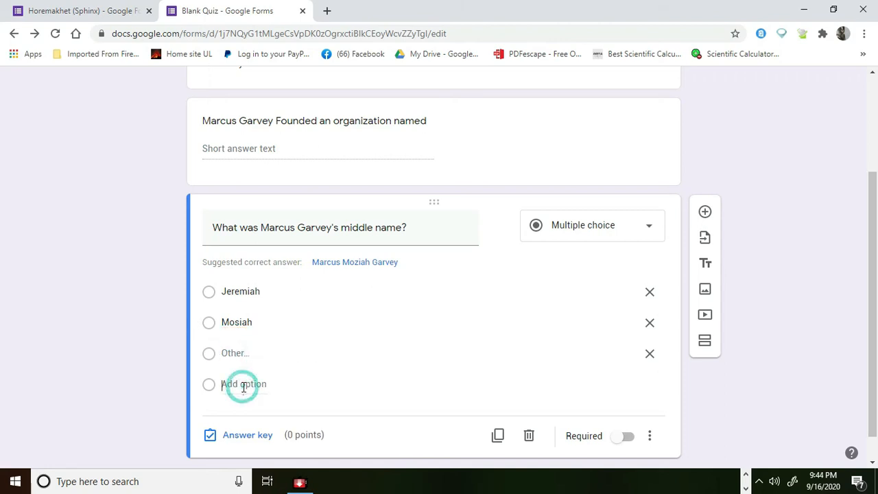
left_click(241, 384)
left_click(238, 354)
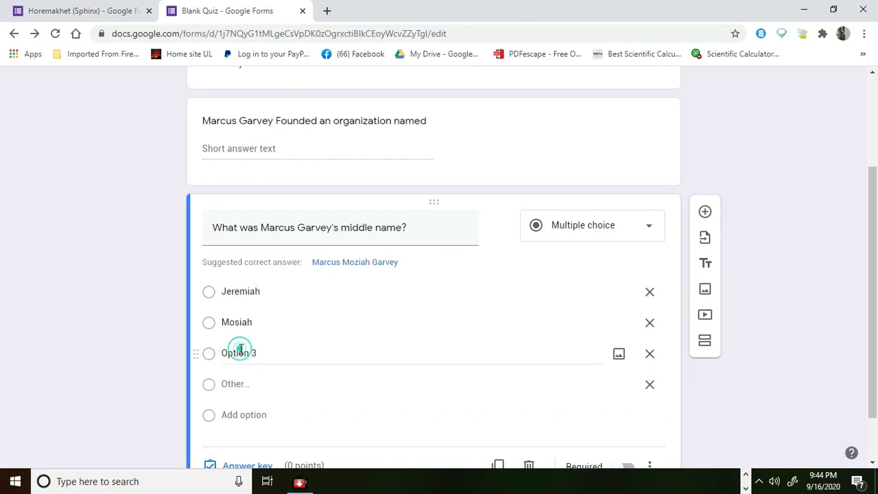
triple_click(239, 352)
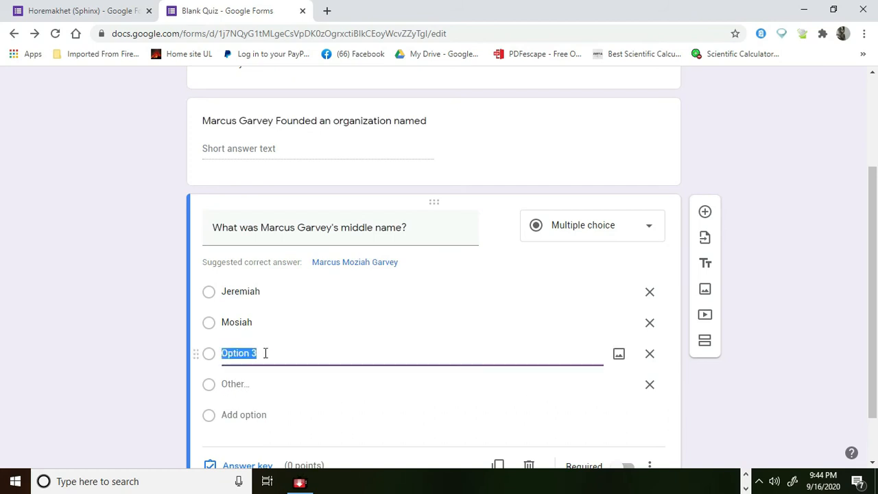
type("Elijah")
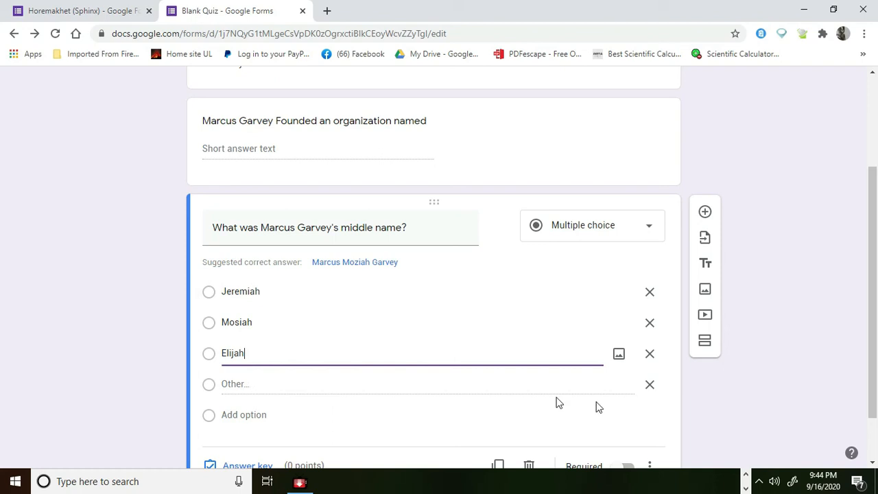
left_click(650, 385)
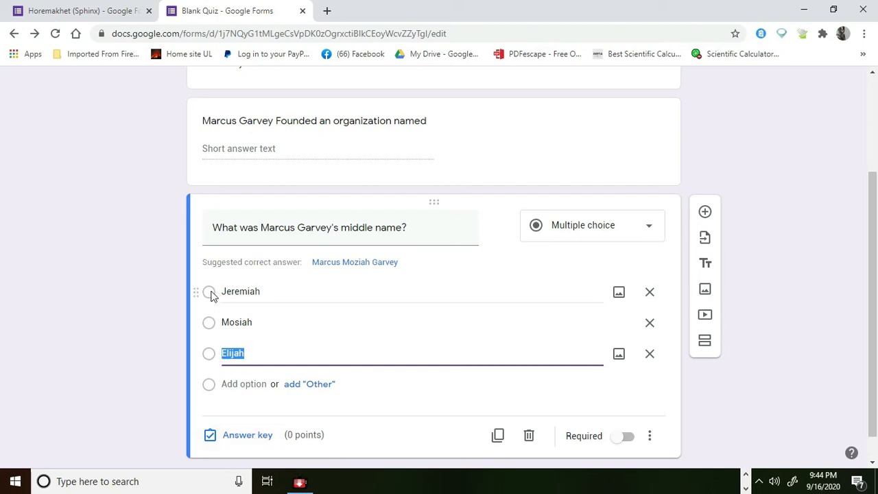
Mark Mosiah as the correct answer in the middle name question's answer key.
left_click(245, 436)
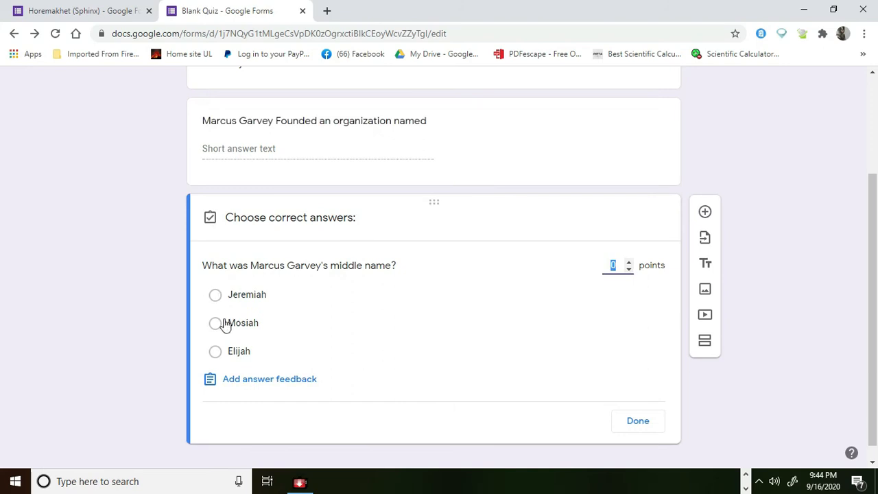
left_click(215, 323)
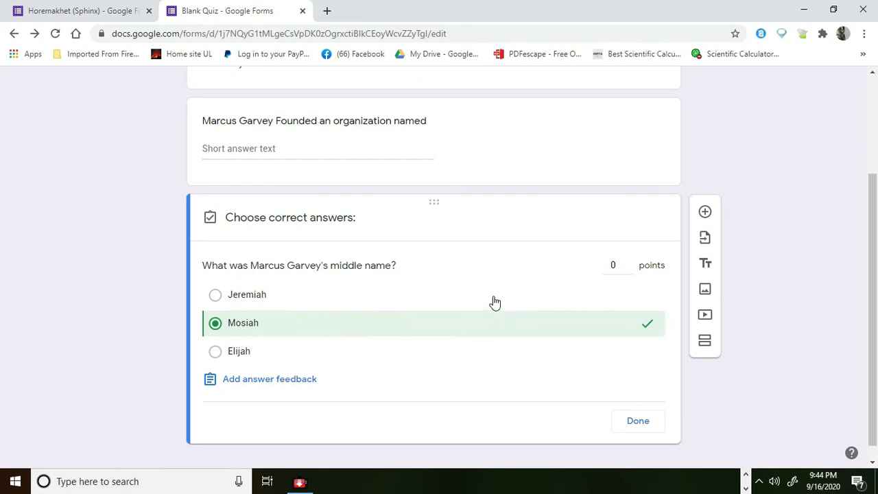
scroll(337, 314, "up", 2)
scroll(337, 317, "down", 2)
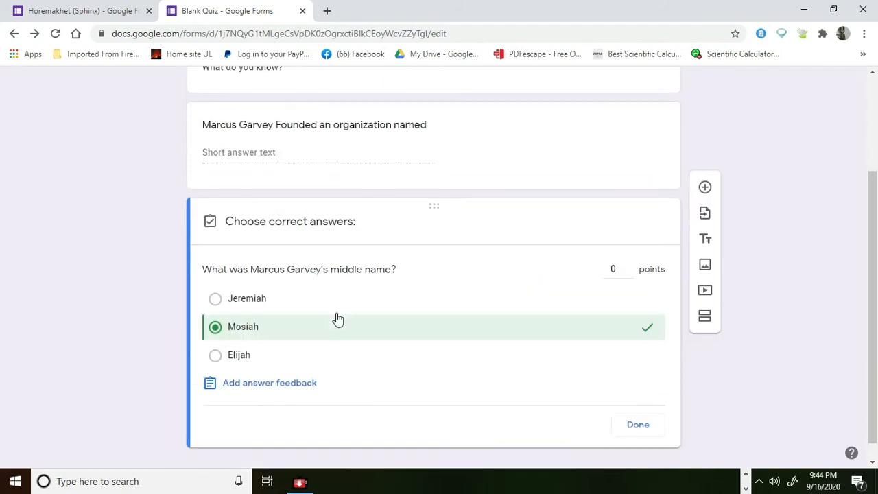
scroll(338, 318, "down", 1)
left_click(637, 406)
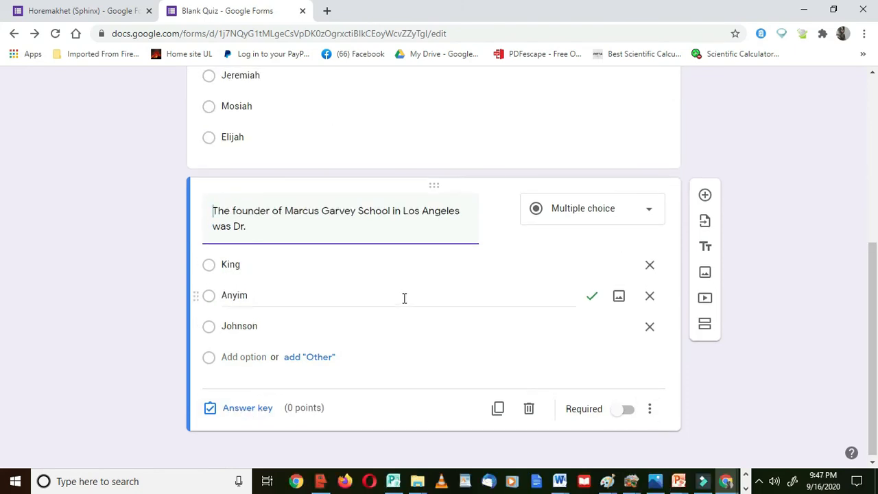
Add a new question below the one about the founder of Marcus Garvey School.
scroll(404, 302, "up", 3)
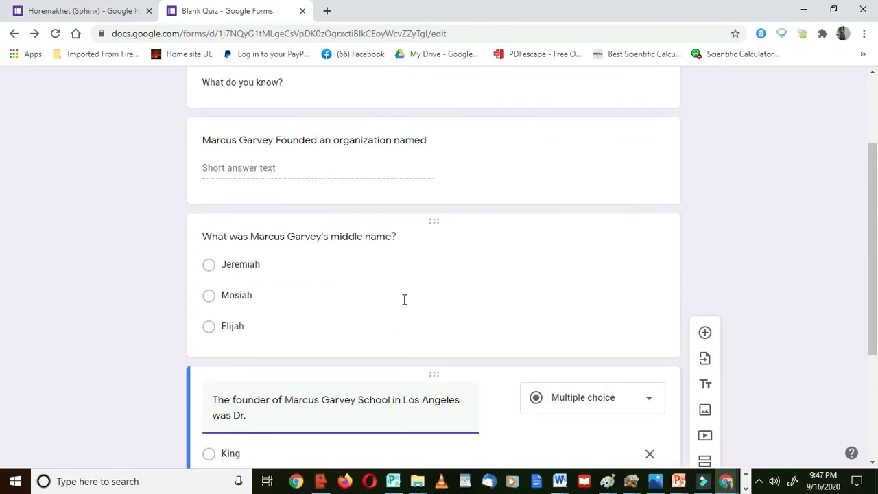
scroll(404, 300, "down", 3)
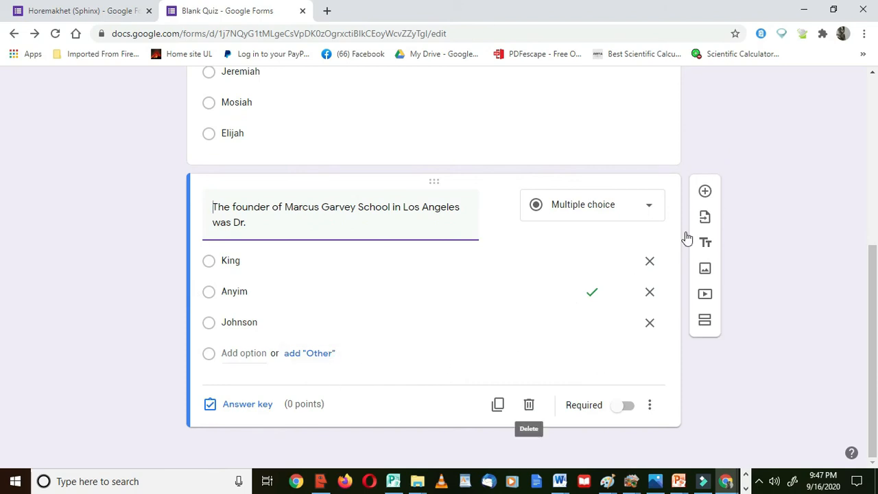
left_click(705, 192)
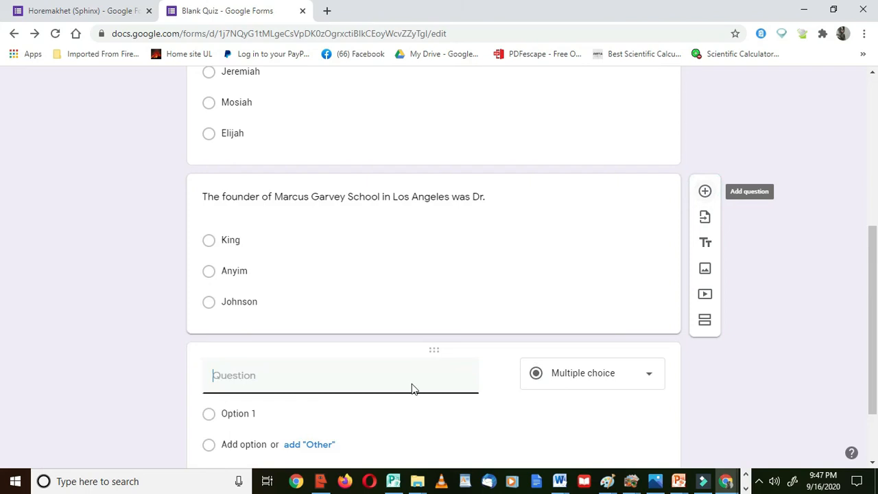
left_click(227, 377)
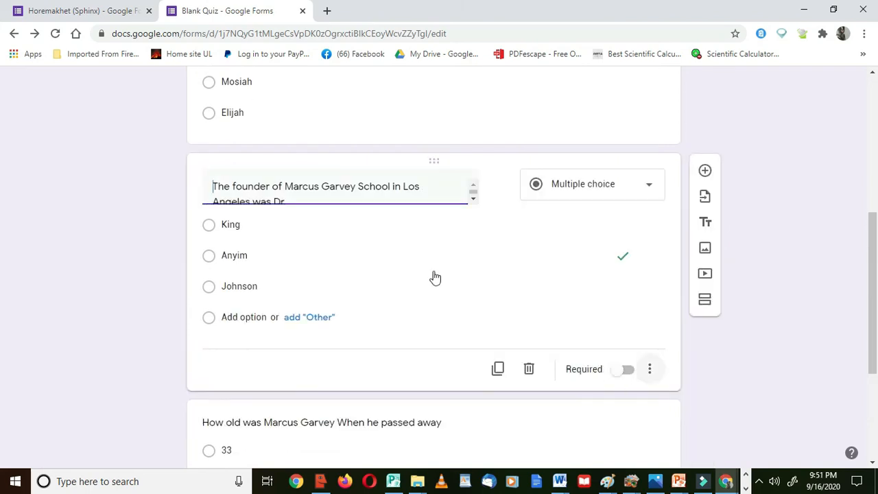
Set the middle name question's value to 2 points in its answer key.
left_click(411, 268)
scroll(412, 268, "up", 4)
scroll(414, 275, "up", 1)
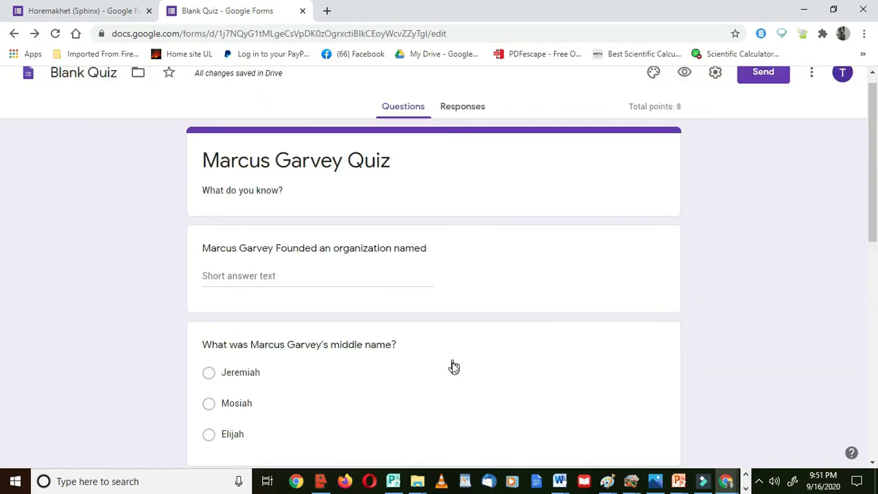
left_click(452, 366)
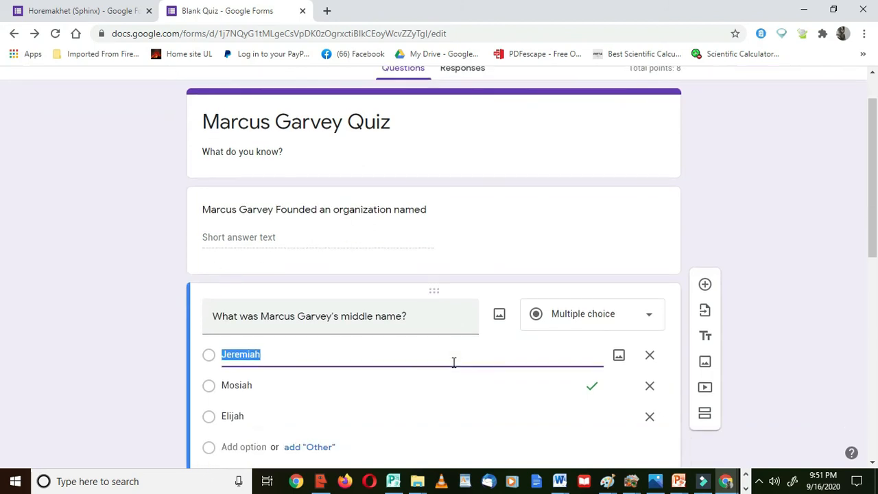
left_click(259, 410)
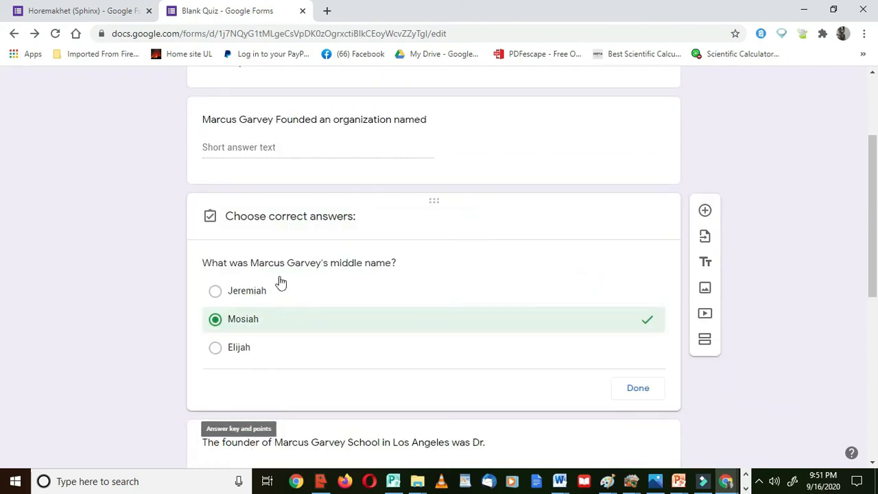
left_click(628, 261)
left_click(628, 261)
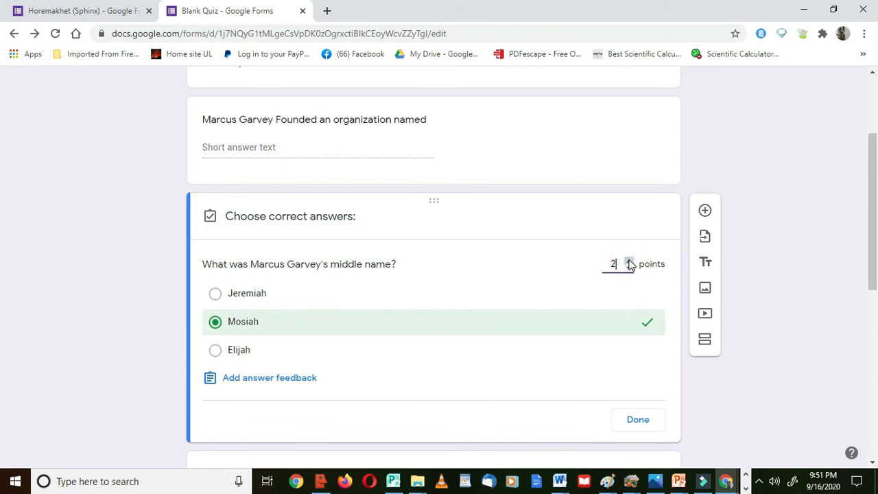
left_click(632, 421)
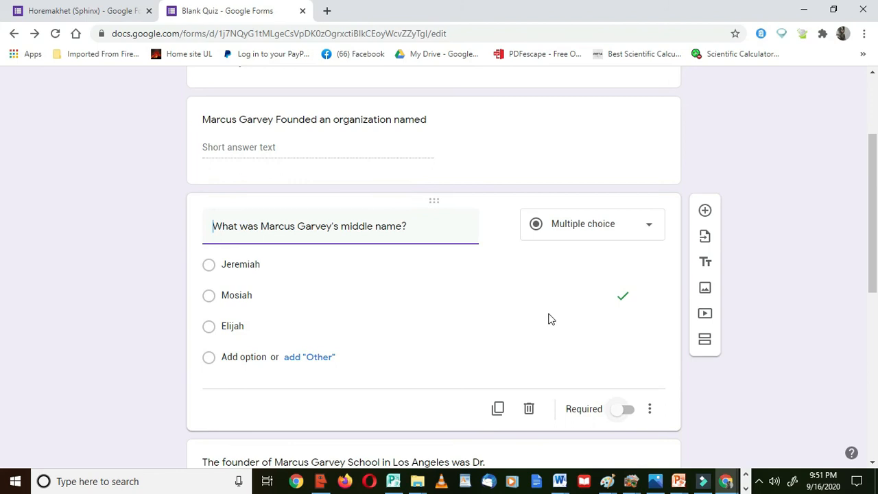
Review the organization question's correct answer and points, and look through the remaining questions to the end of the quiz.
scroll(549, 320, "up", 2)
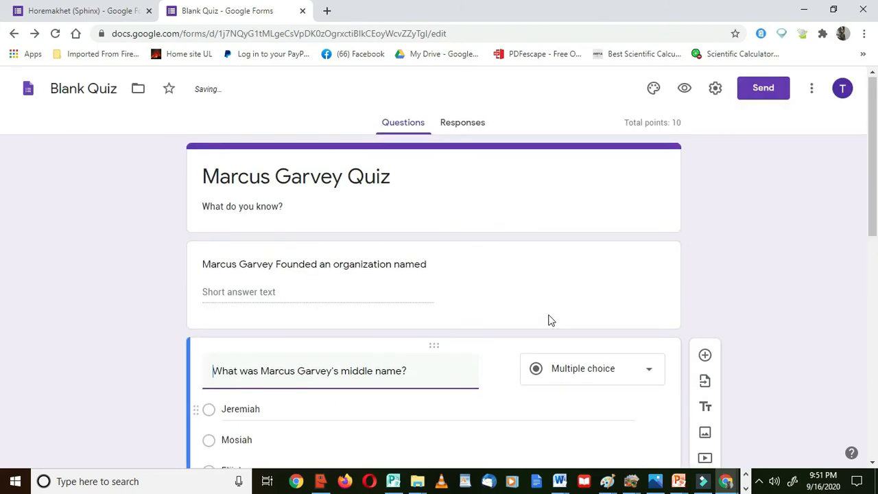
left_click(500, 267)
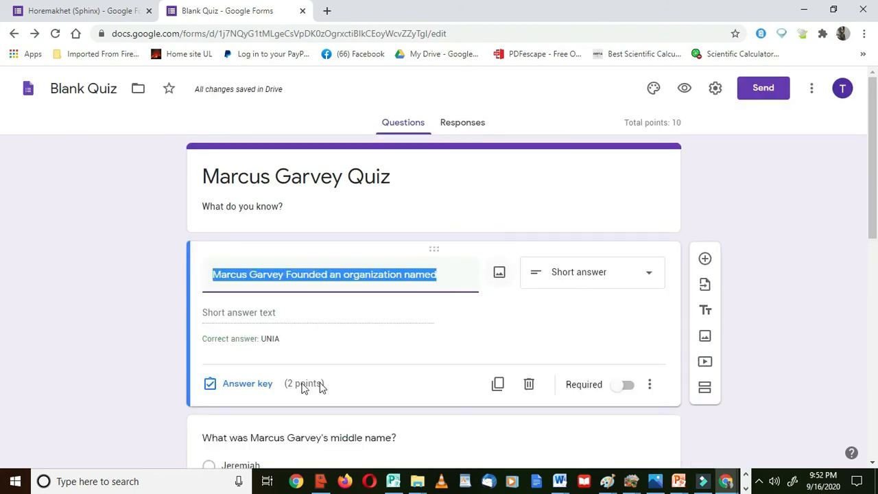
scroll(443, 332, "down", 3)
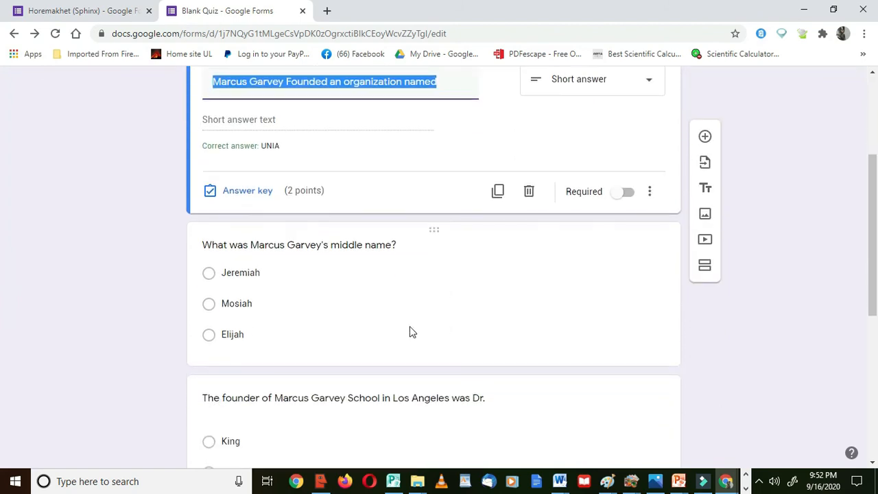
scroll(405, 327, "down", 5)
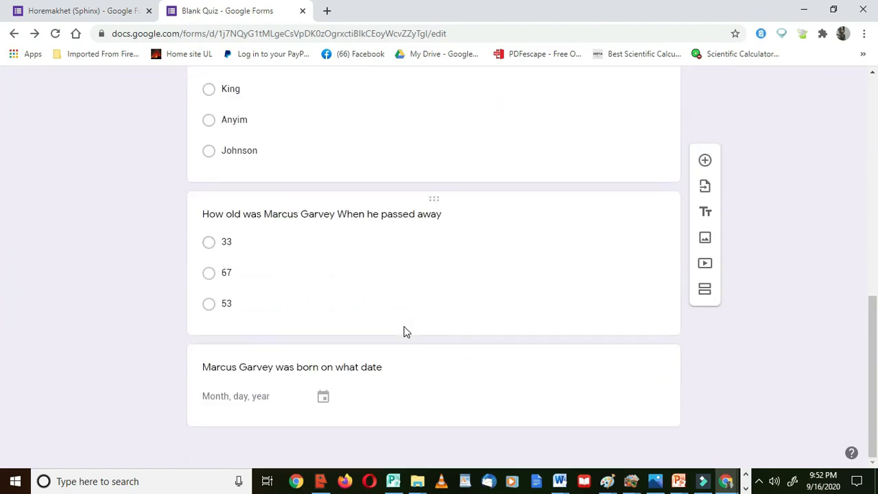
scroll(403, 332, "up", 10)
left_click(421, 333)
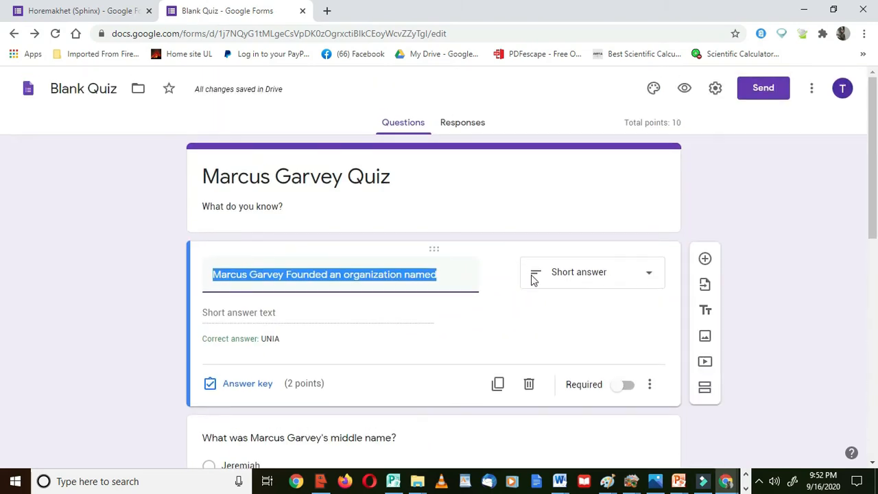
Make a copy of the quiz form in Google Drive, keeping the suggested name and folder.
left_click(812, 91)
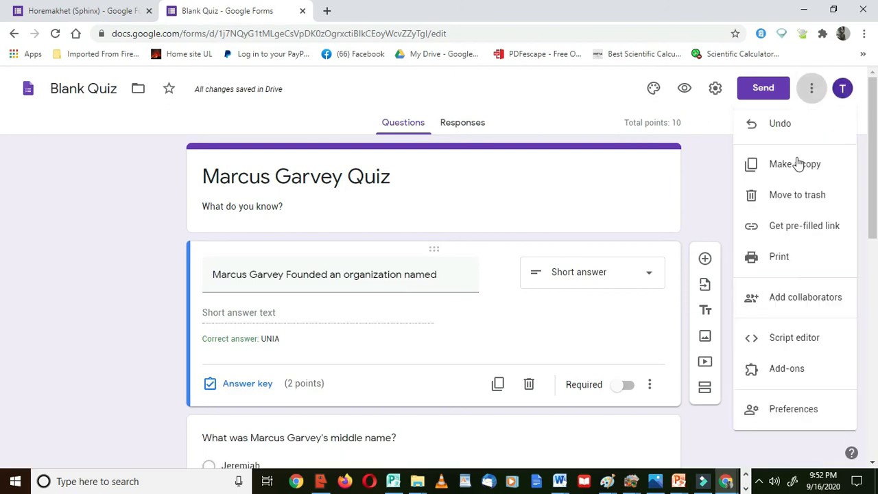
left_click(787, 167)
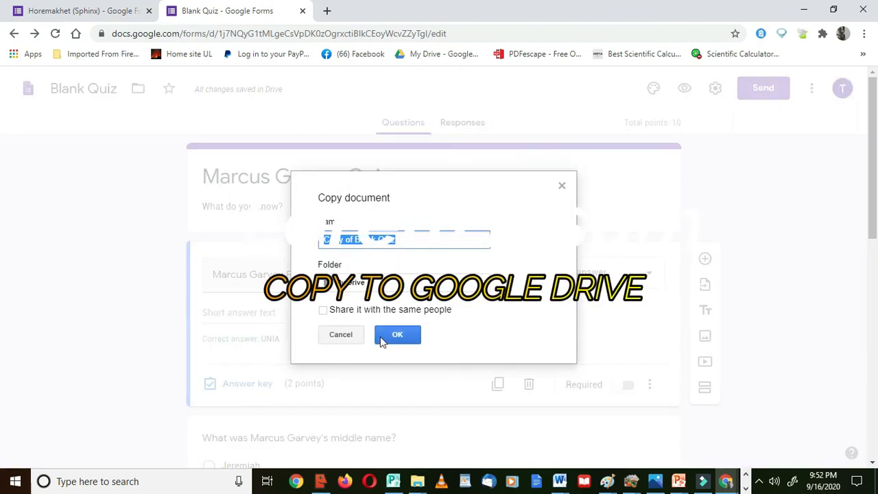
left_click(399, 335)
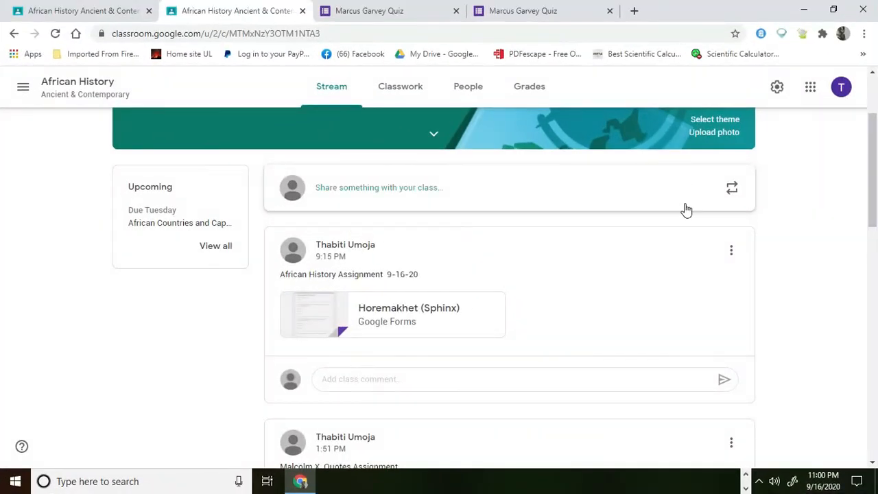
In the African History class stream in Google Classroom, start a post for all students reading "Marcus Garvey Quiz - What do you know?".
left_click(324, 185)
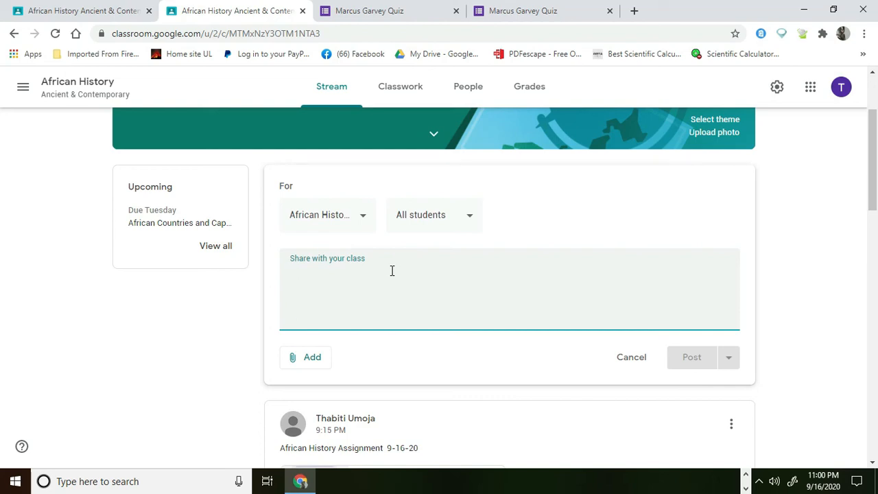
type("Marc")
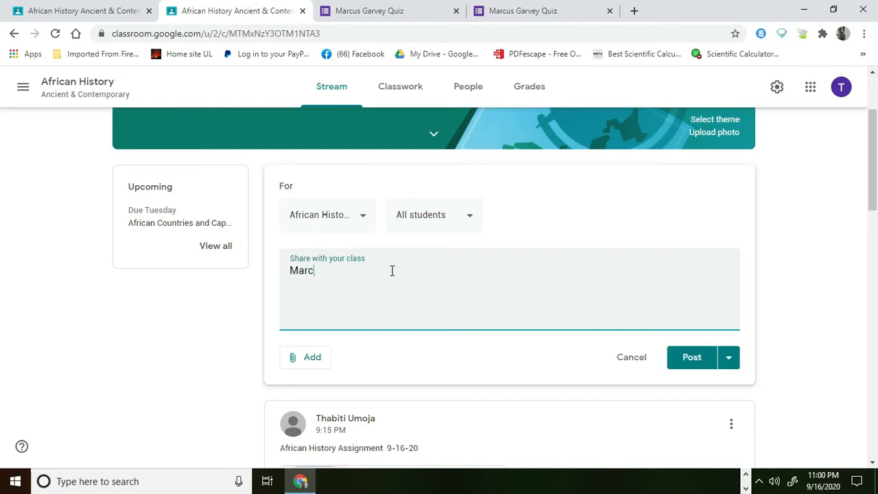
type("us Garvey Quiz - What do yo")
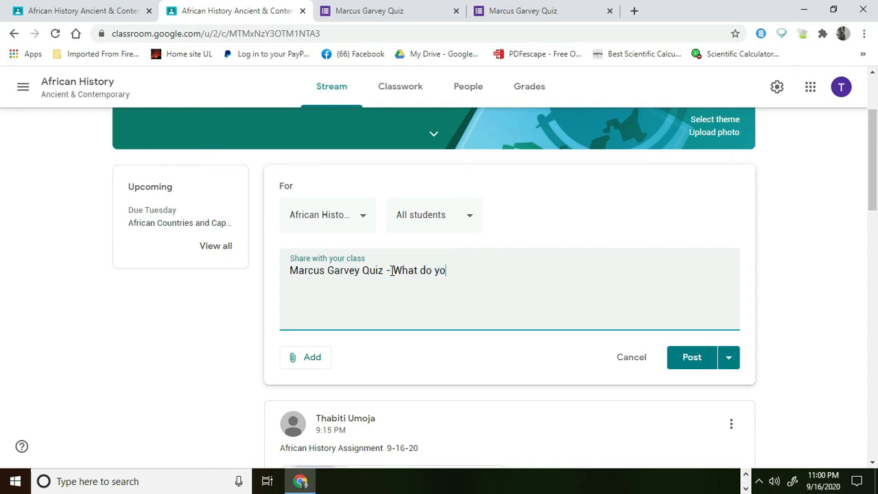
type("u know?")
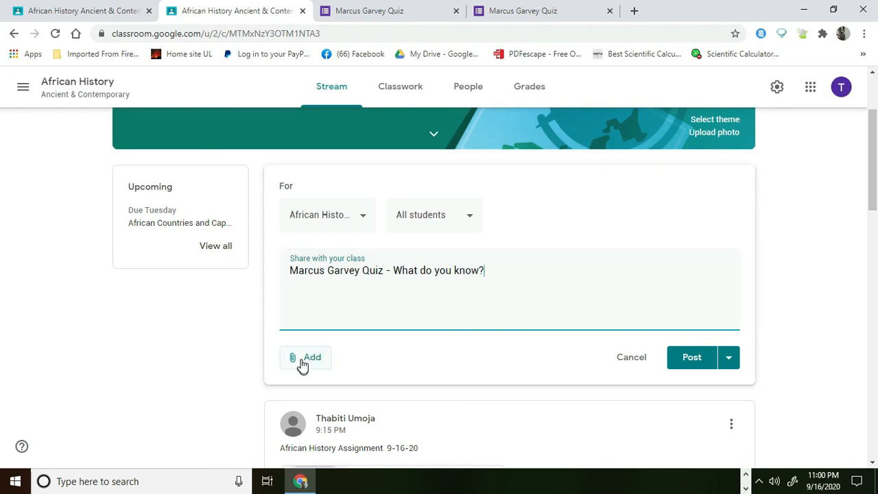
Attach the original Marcus Garvey Quiz form from Google Drive to the class announcement and post it.
left_click(302, 362)
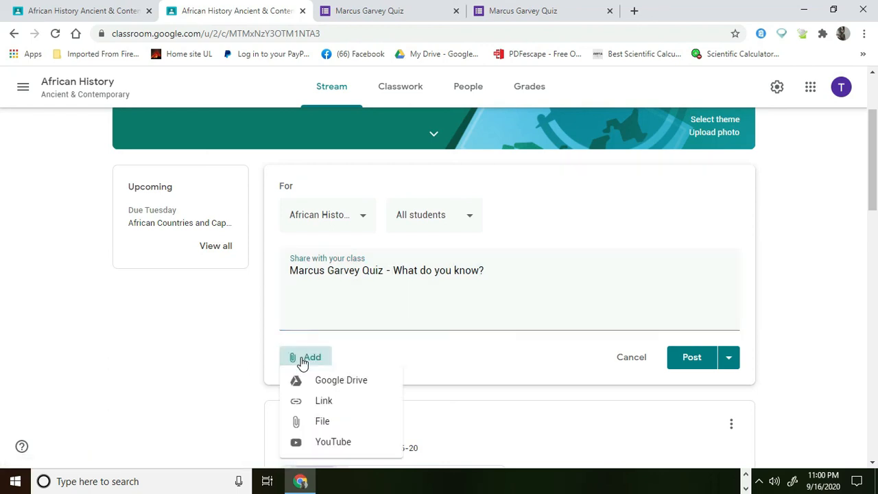
scroll(355, 367, "down", 1)
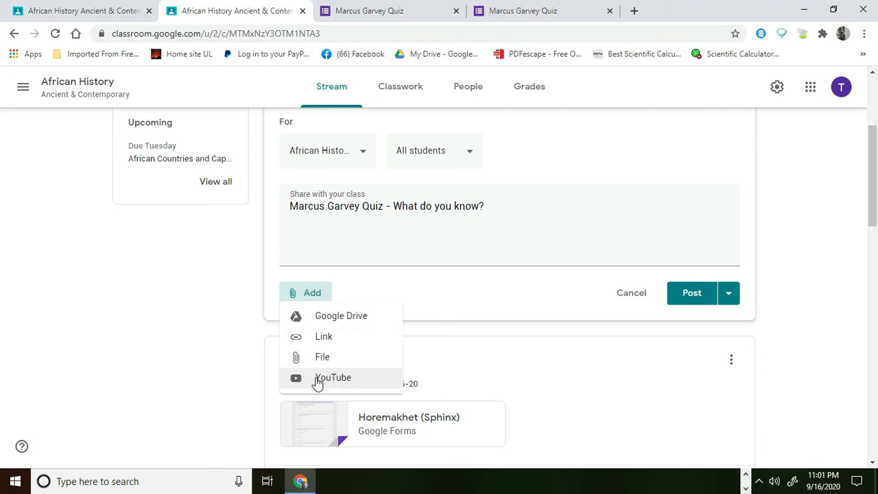
left_click(339, 320)
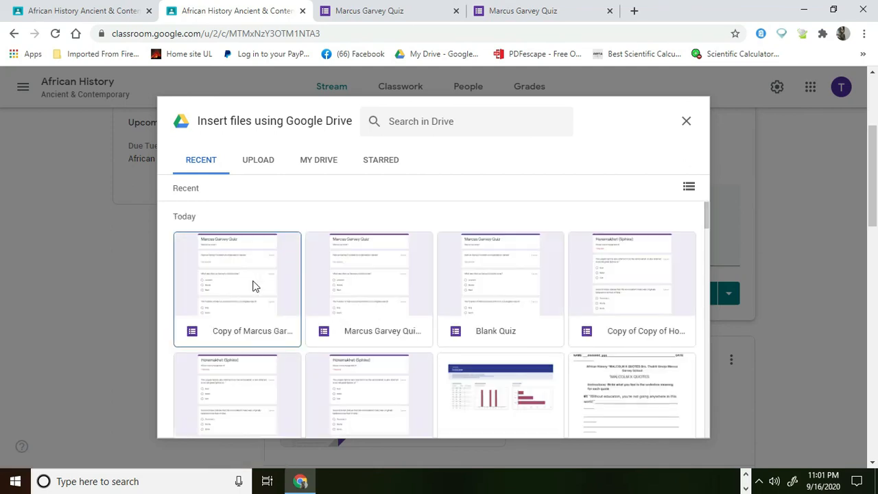
double_click(366, 267)
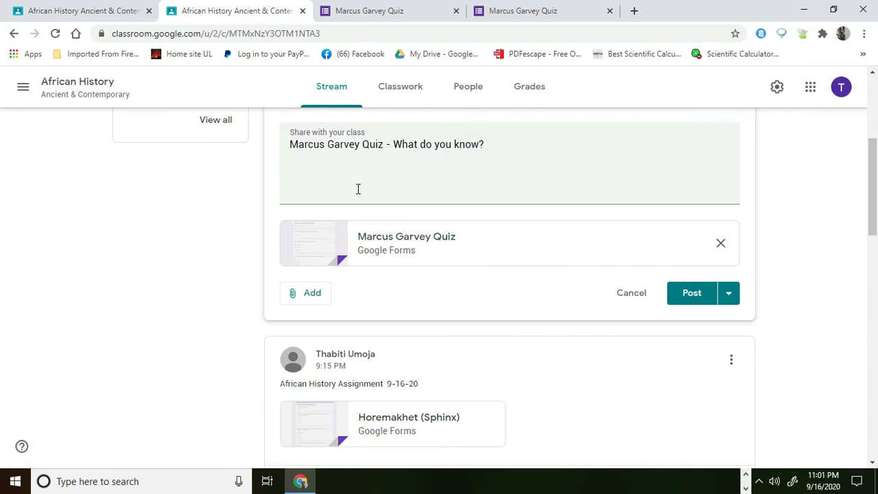
left_click(693, 293)
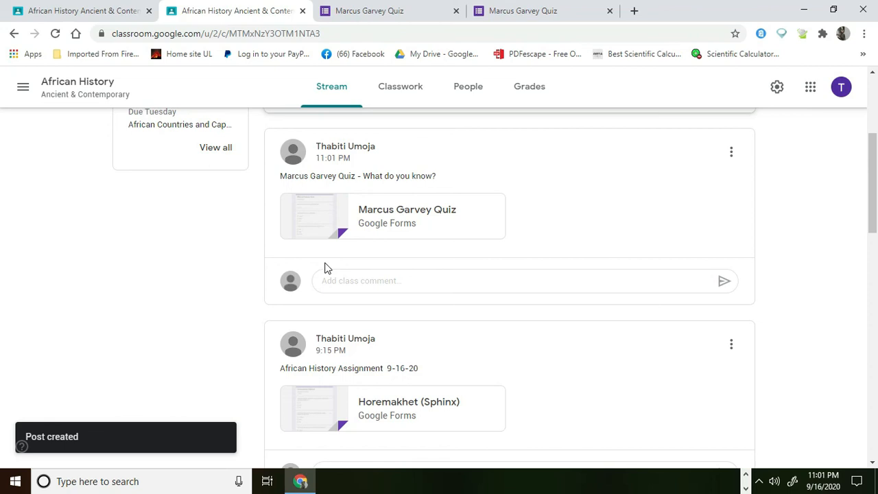
Open the posted Marcus Garvey Quiz, answer the organization question with "UNIA", and look through the remaining questions.
left_click(381, 218)
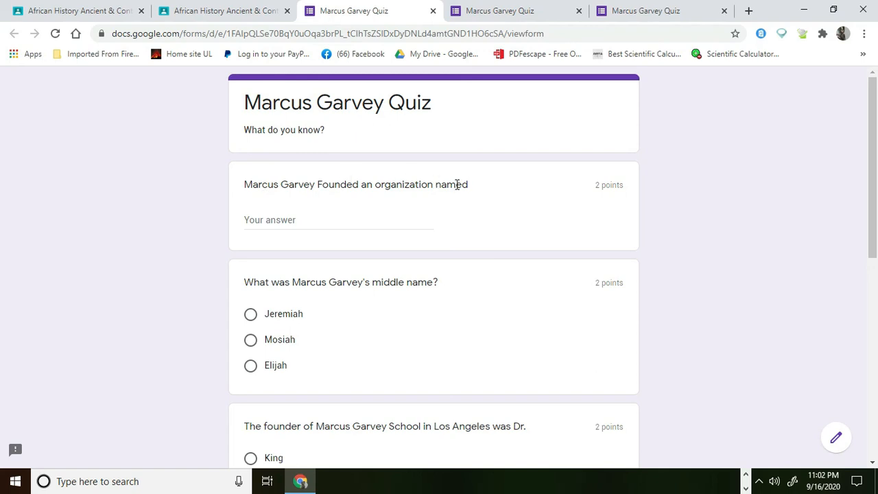
left_click(282, 217)
type("UNIA")
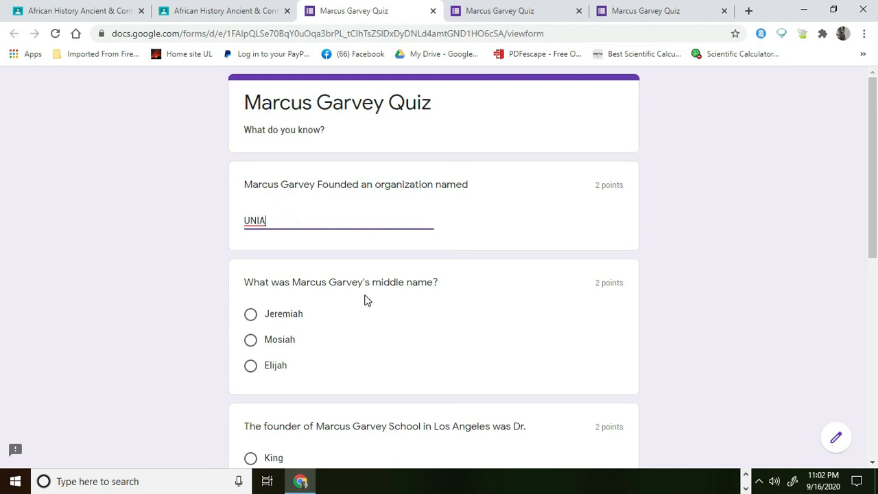
scroll(366, 300, "down", 1)
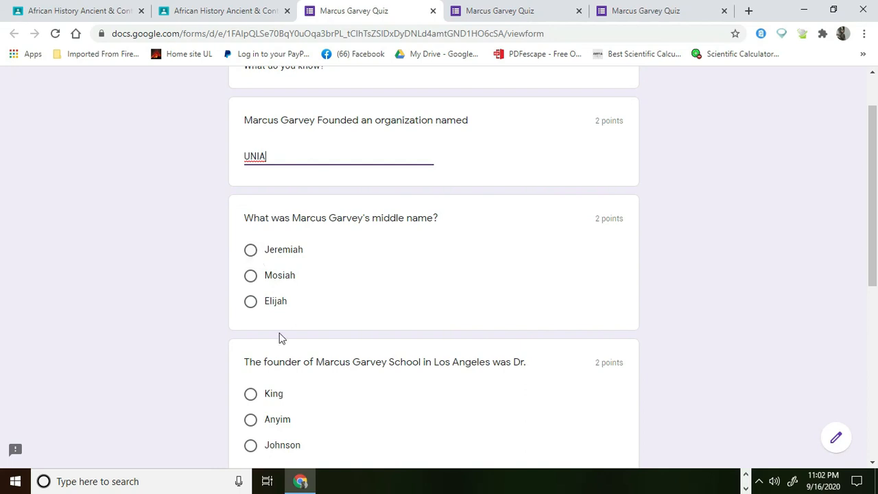
scroll(323, 382, "down", 6)
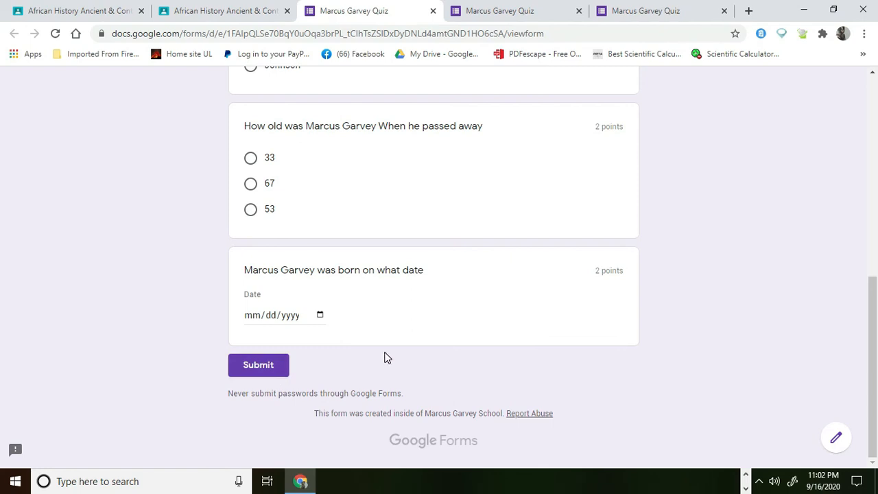
scroll(385, 357, "up", 1)
scroll(385, 356, "up", 6)
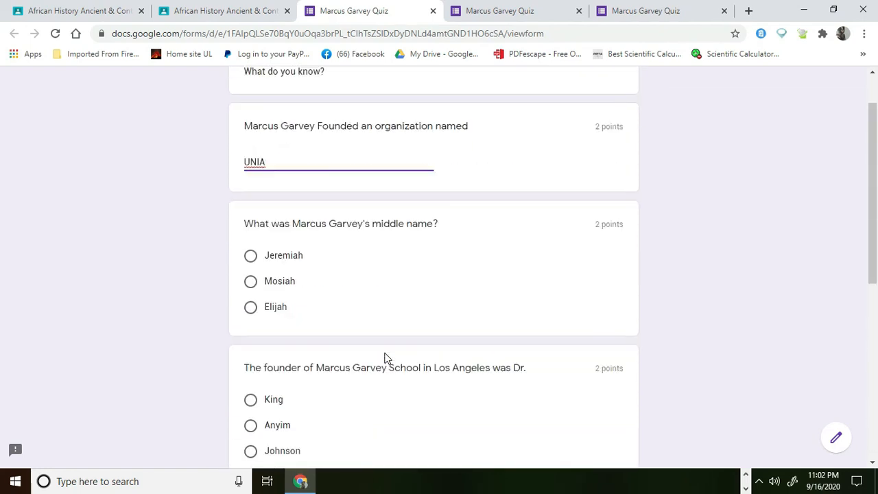